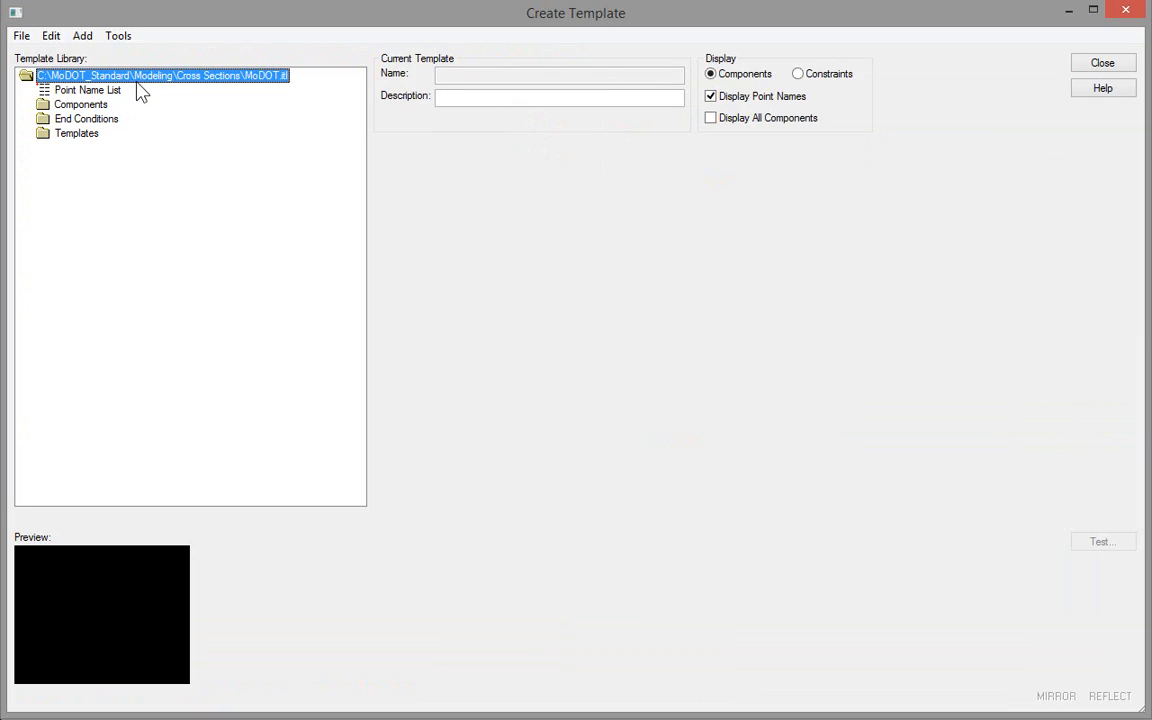
# Step: Create a new folder named My Project at the root of the MoDOT.itl template library
pyautogui.rightClick(137, 76)
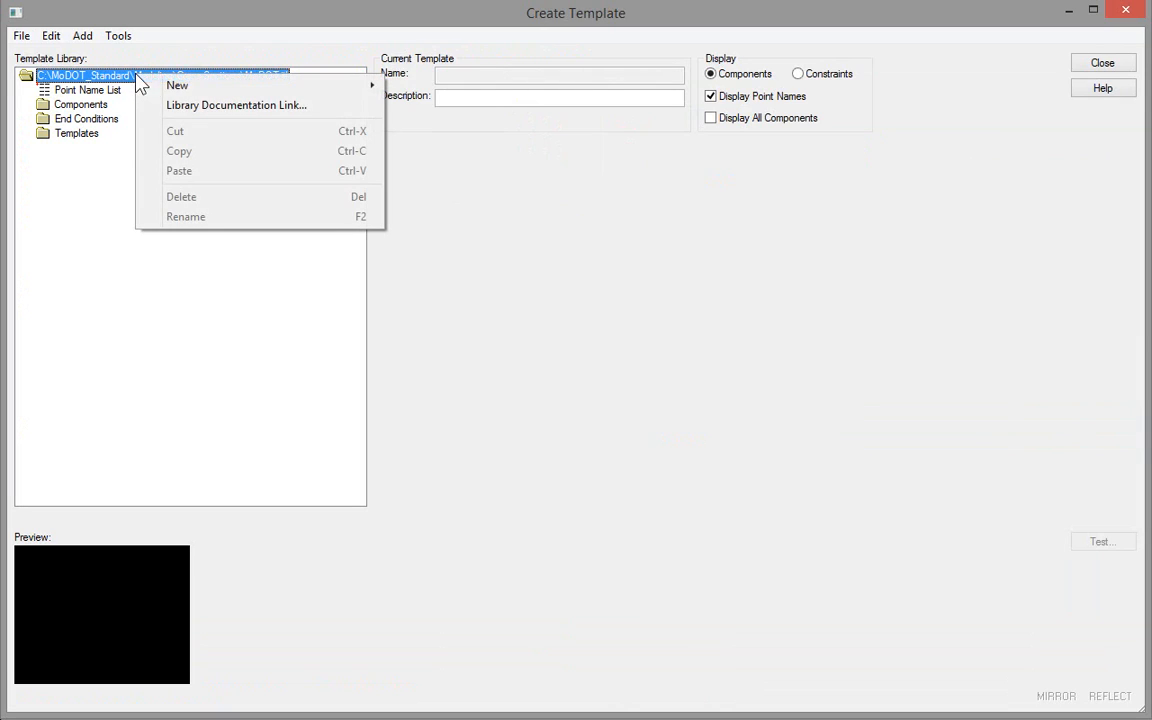
pyautogui.moveTo(191, 90)
pyautogui.click(418, 88)
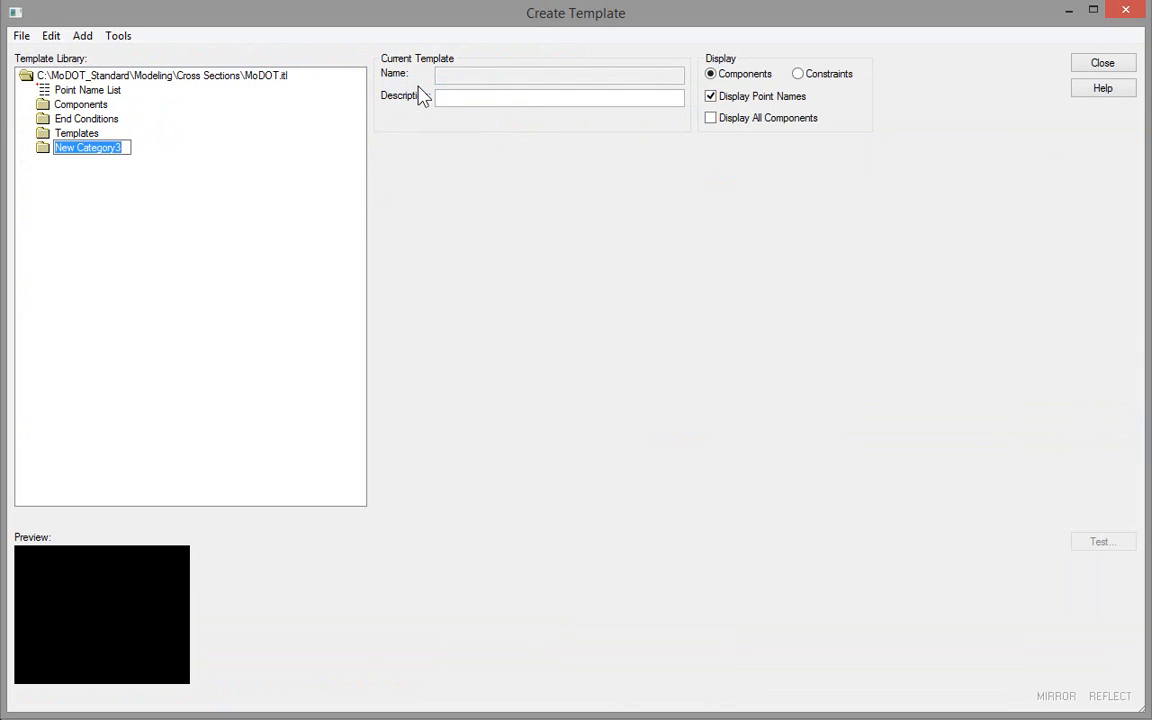
pyautogui.write('My Project')
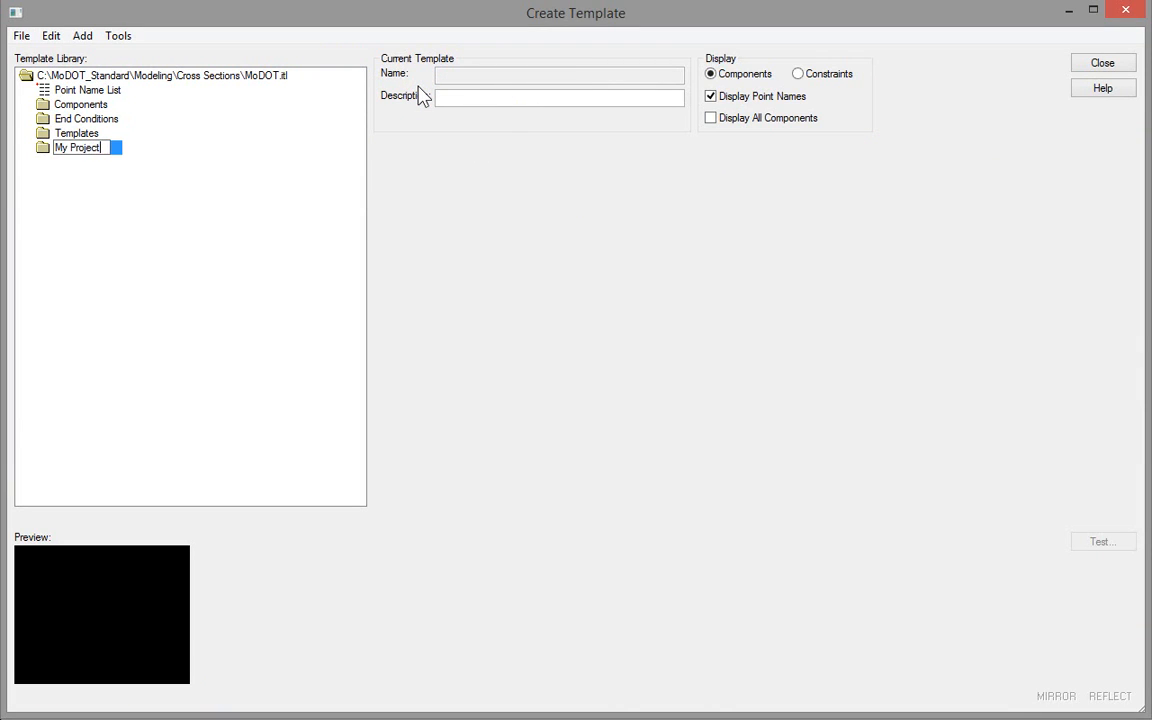
pyautogui.press('Return')
# Step: Create a new template named Overlay in the My Project folder
pyautogui.rightClick(77, 150)
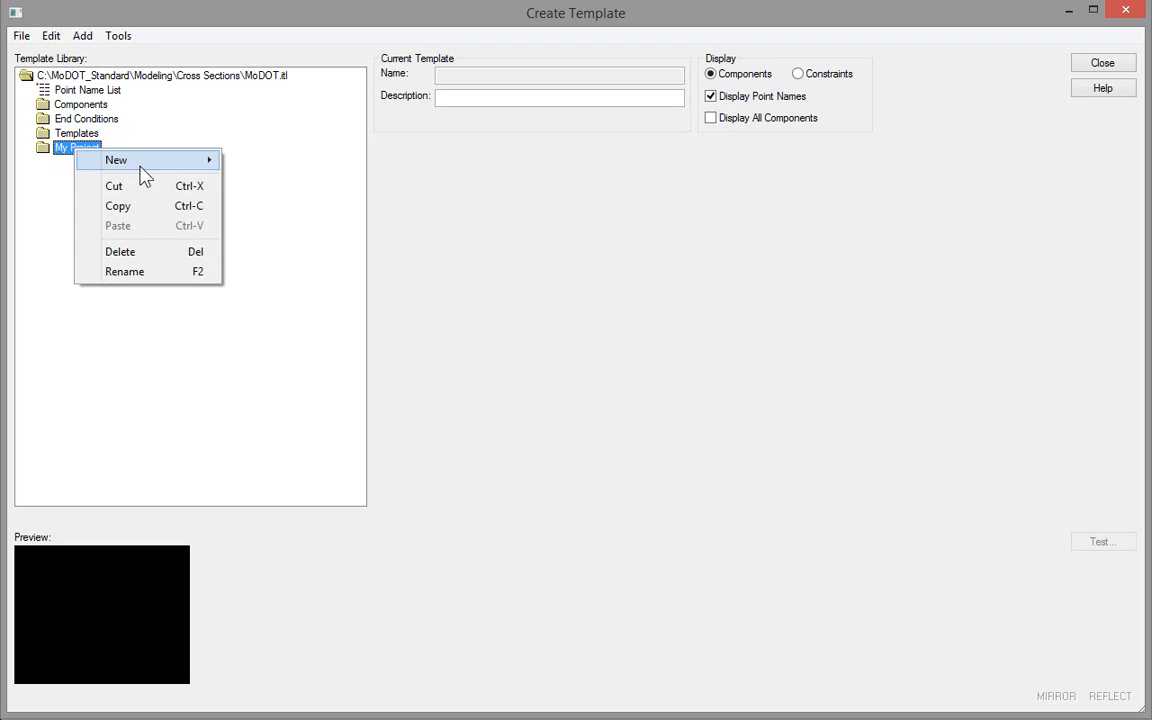
pyautogui.moveTo(205, 162)
pyautogui.click(267, 180)
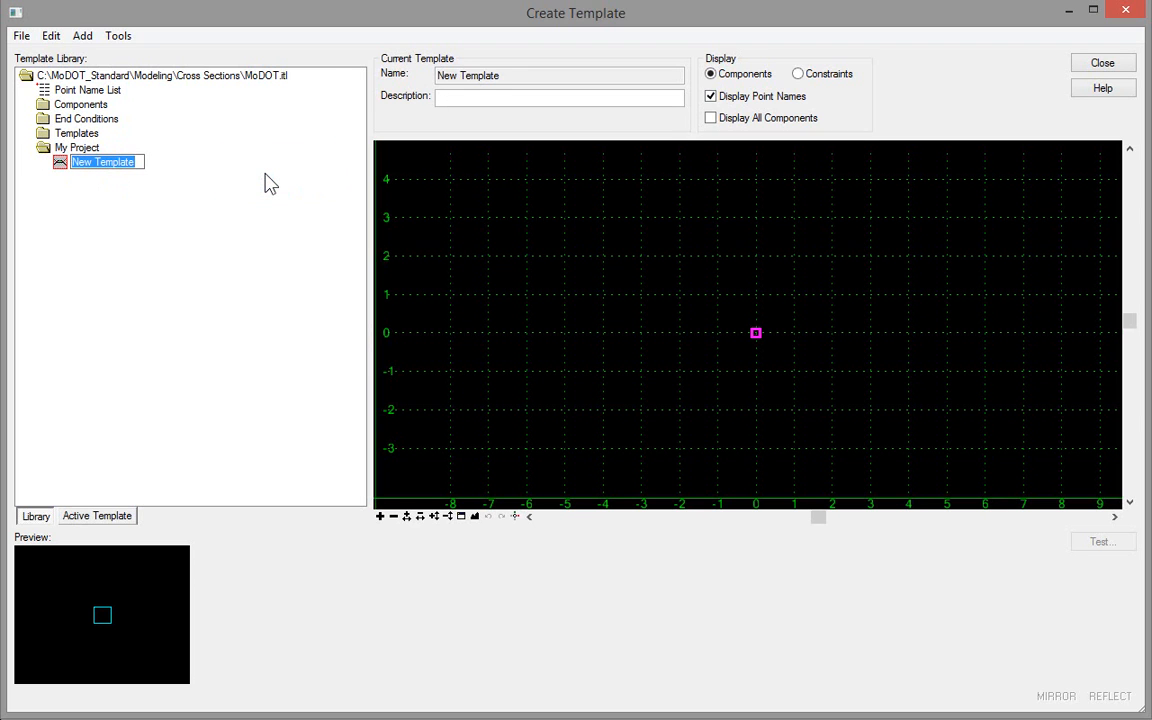
pyautogui.write('Overlay')
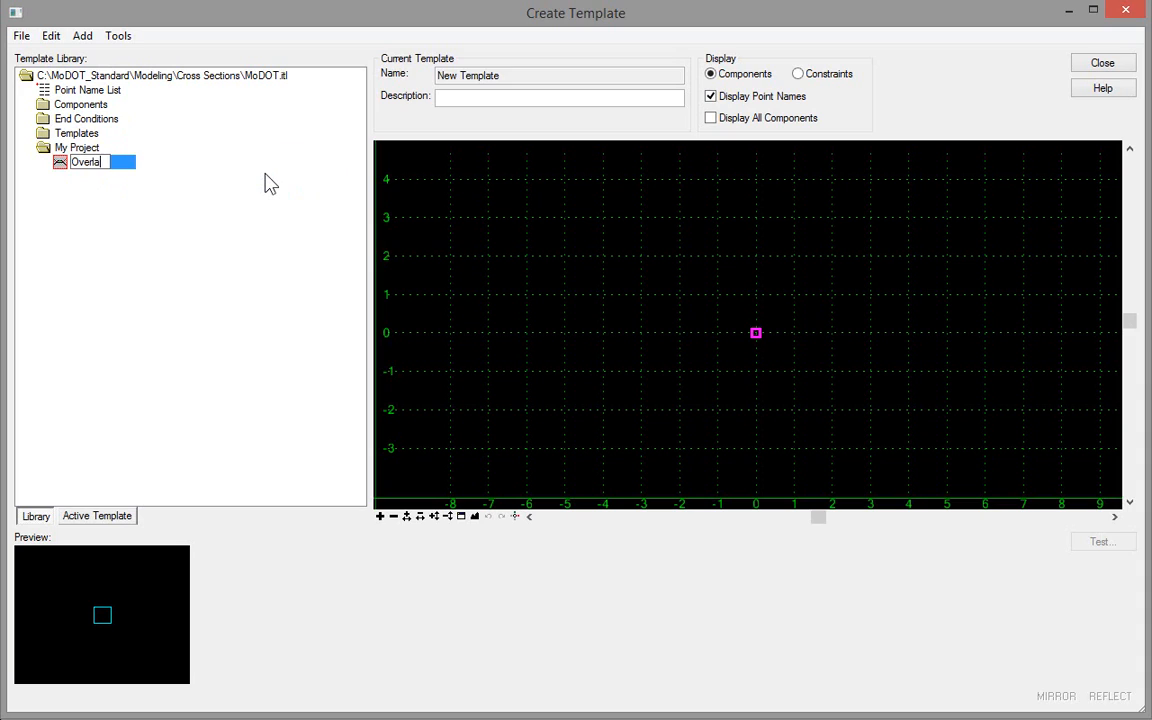
pyautogui.press('Return')
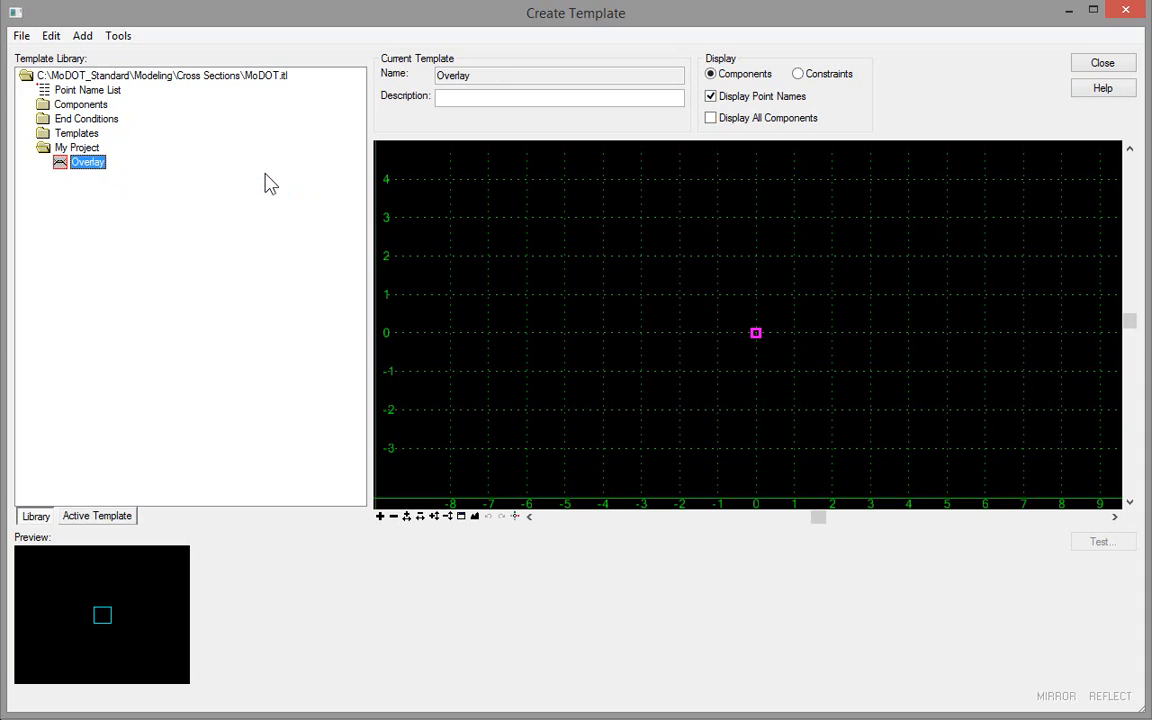
# Step: Select the Cross Slope Correction Surface Course template in Templates > Overlay > Overlay w/ A2 Shoulder Widening - Option #3
pyautogui.doubleClick(87, 136)
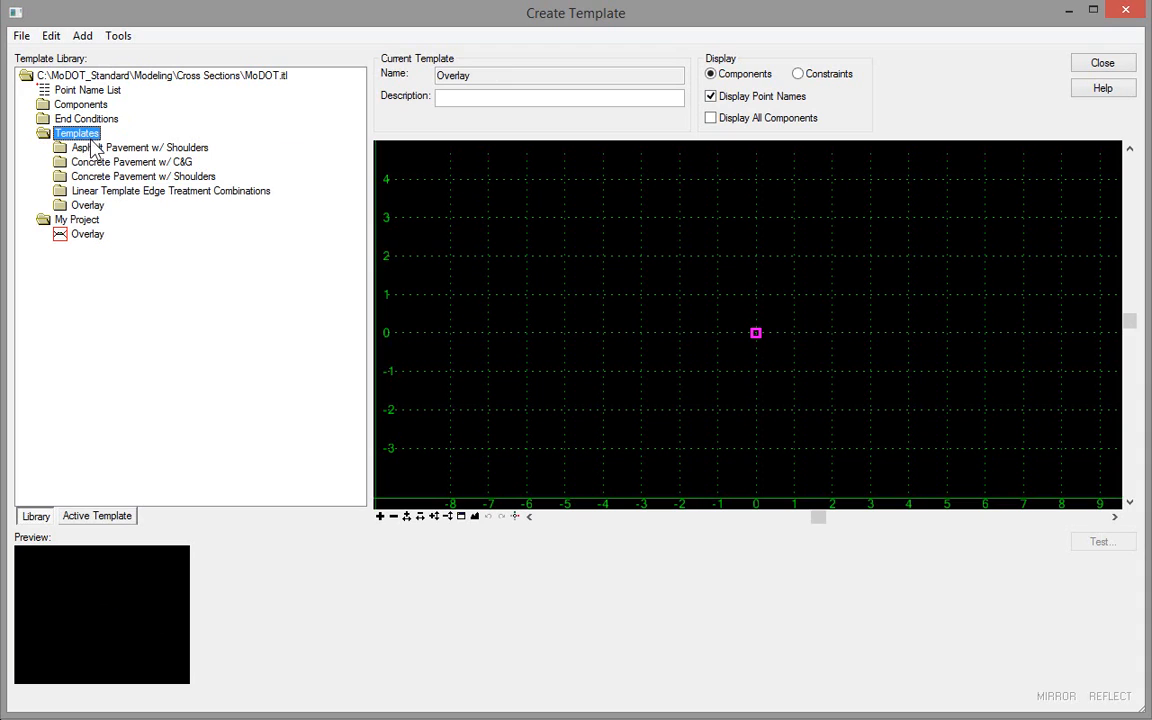
pyautogui.doubleClick(95, 207)
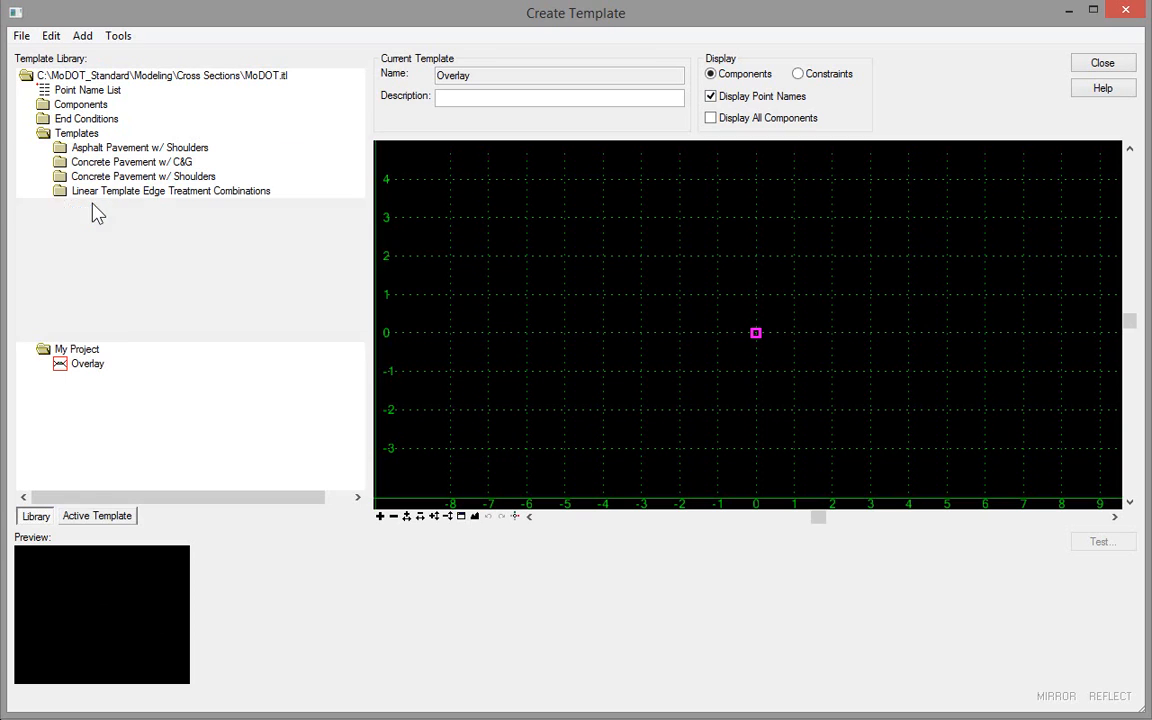
pyautogui.doubleClick(186, 219)
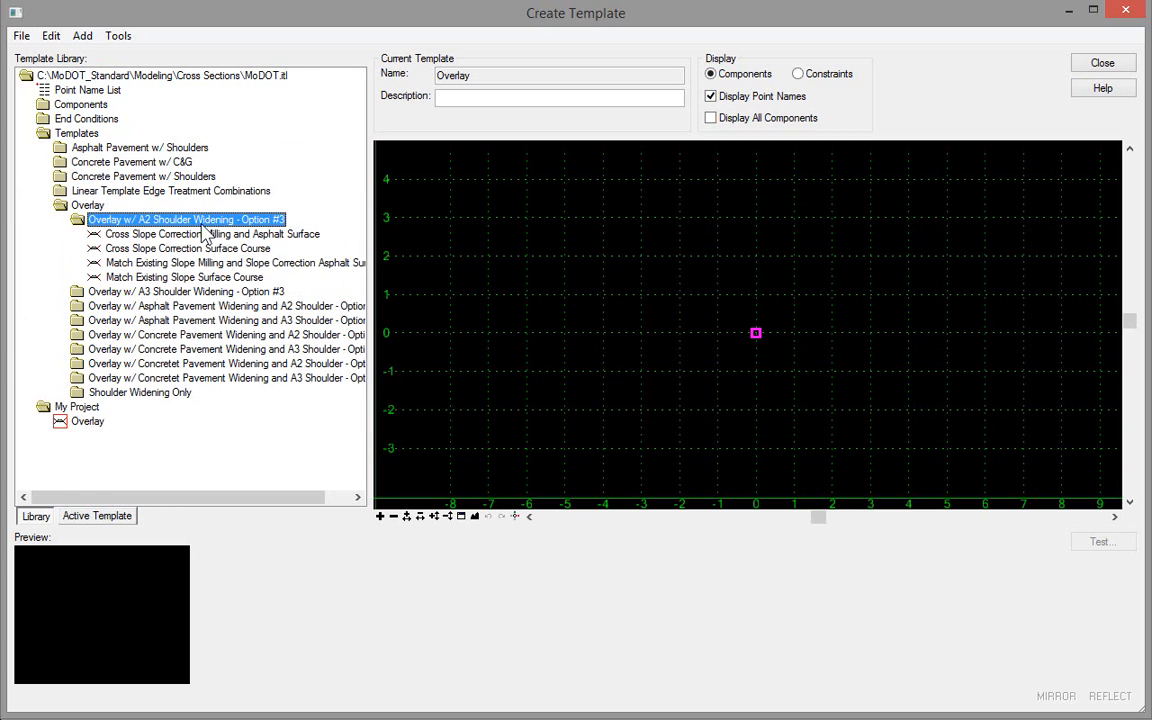
pyautogui.click(162, 250)
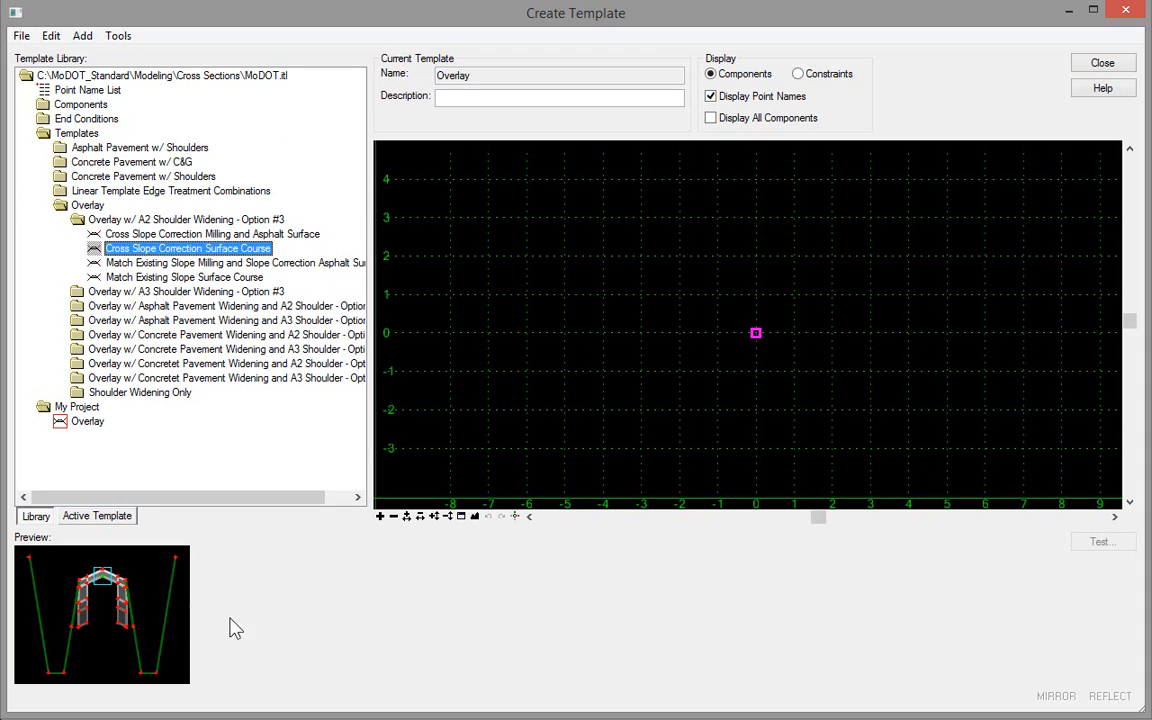
# Step: Set the dynamic settings' X step to 0.2 and Y step to 0.1
pyautogui.click(515, 516)
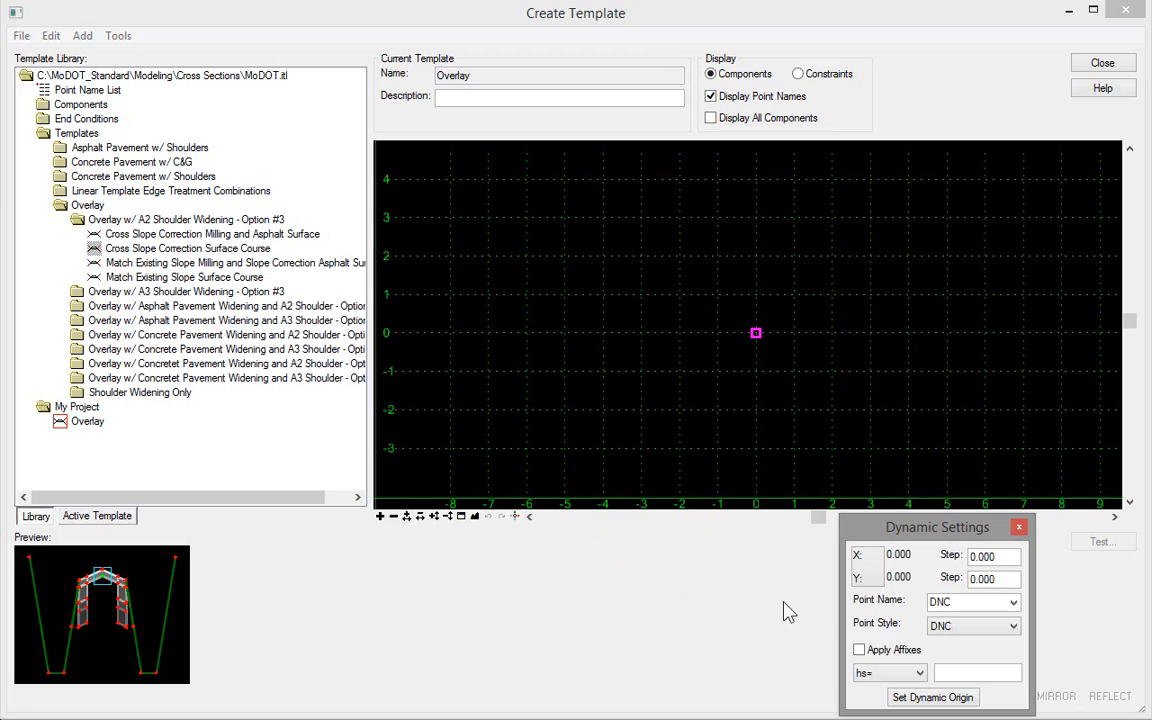
pyautogui.click(1000, 562)
pyautogui.write('.2')
pyautogui.press('Tab')
pyautogui.write('.1')
pyautogui.press('Tab')
# Step: Place the Cross Slope Correction Surface Course template at the Overlay template's origin and turn off the display of point names
pyautogui.scroll(3, 765, 345)
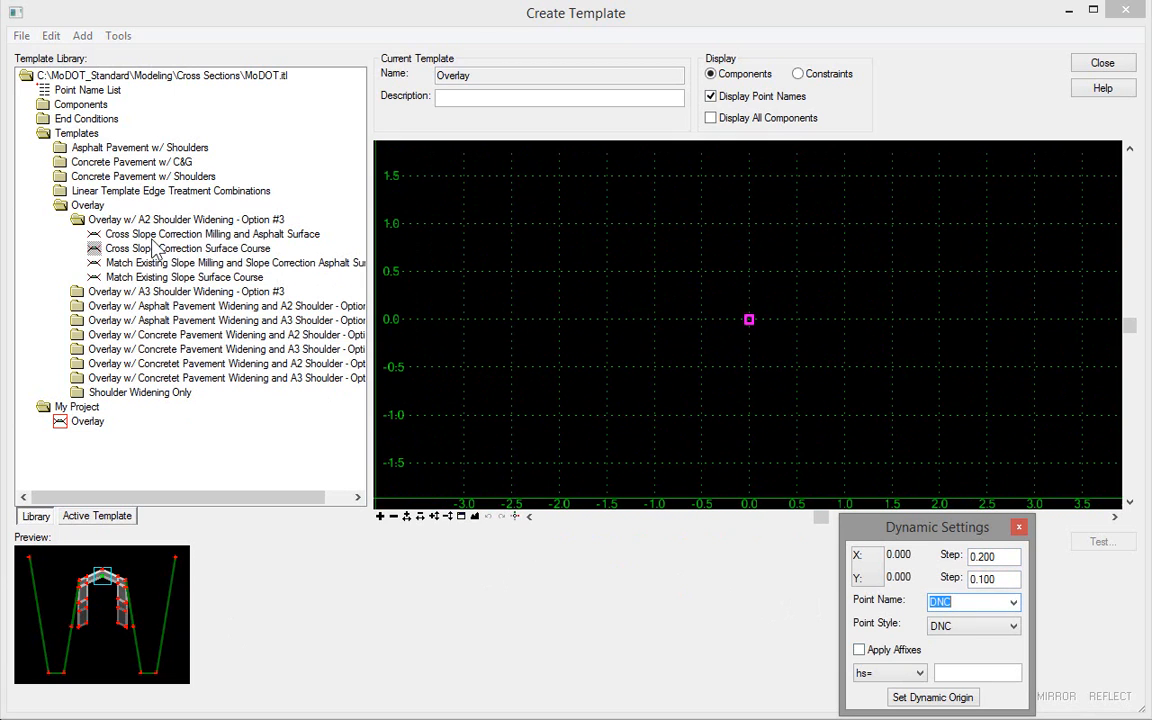
pyautogui.moveTo(129, 251); pyautogui.dragTo(749, 320)
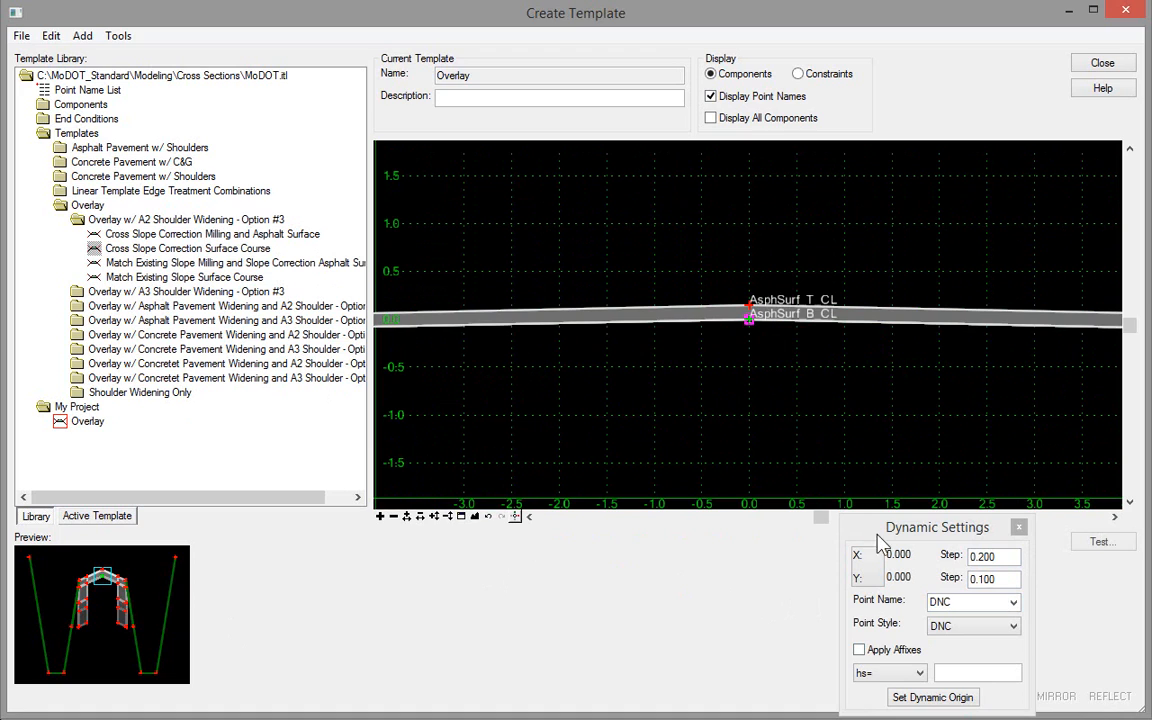
pyautogui.click(474, 517)
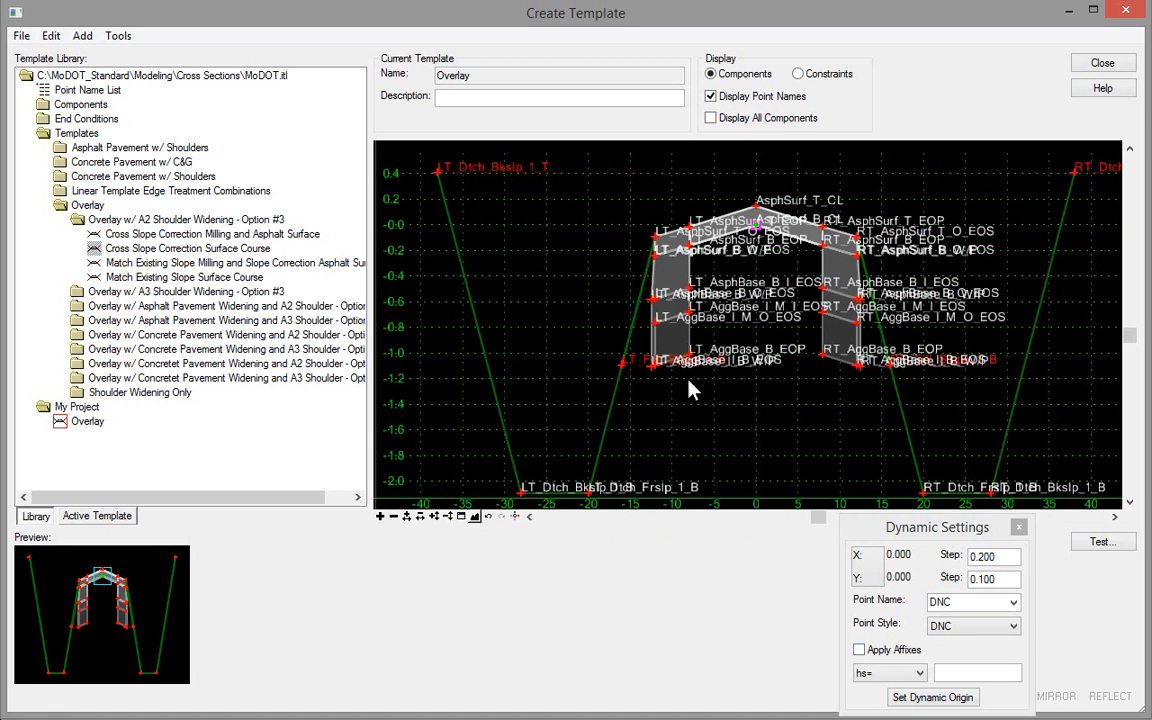
pyautogui.click(711, 96)
pyautogui.scroll(2, 737, 176)
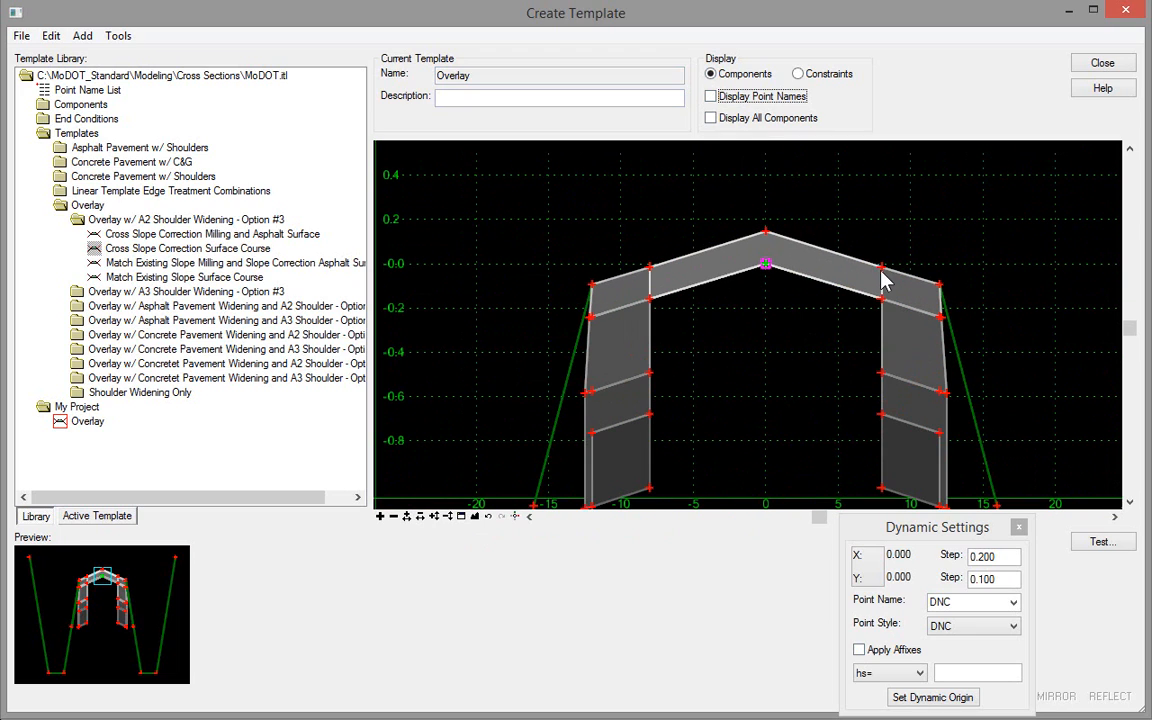
# Step: Set the horizontal constraint of the right top edge-of-pavement point RT_AsphSurf_T_EOP to 10
pyautogui.moveTo(882, 271)
pyautogui.moveTo(880, 299)
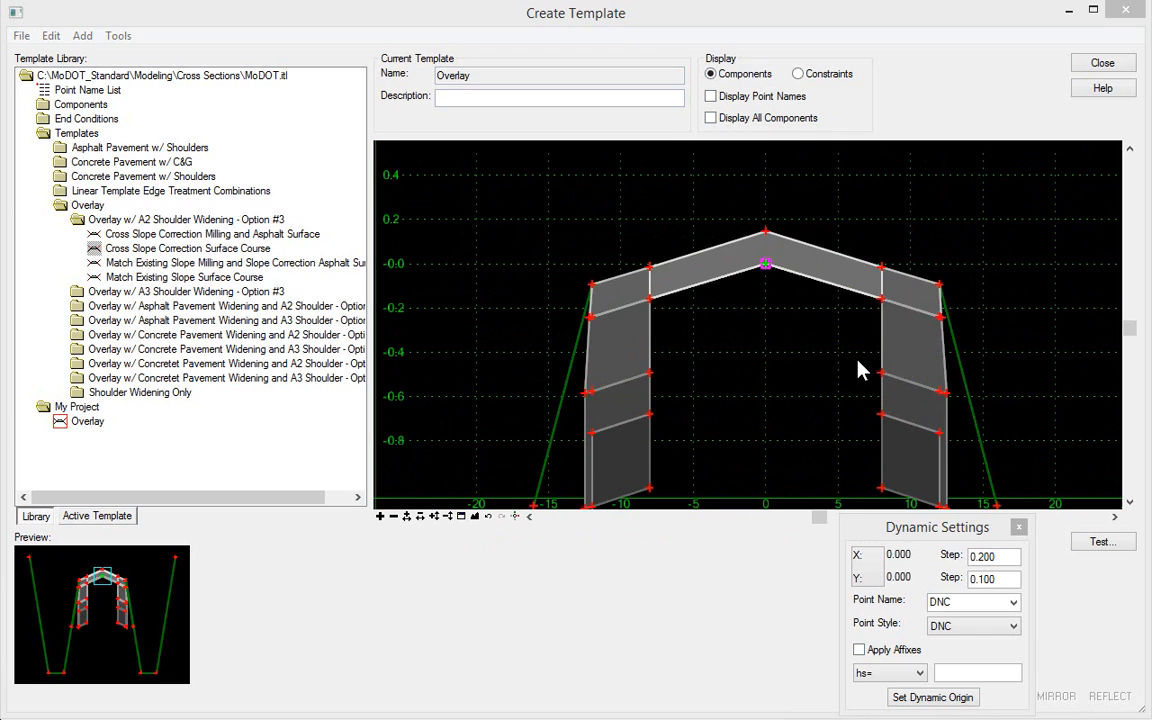
pyautogui.moveTo(882, 268)
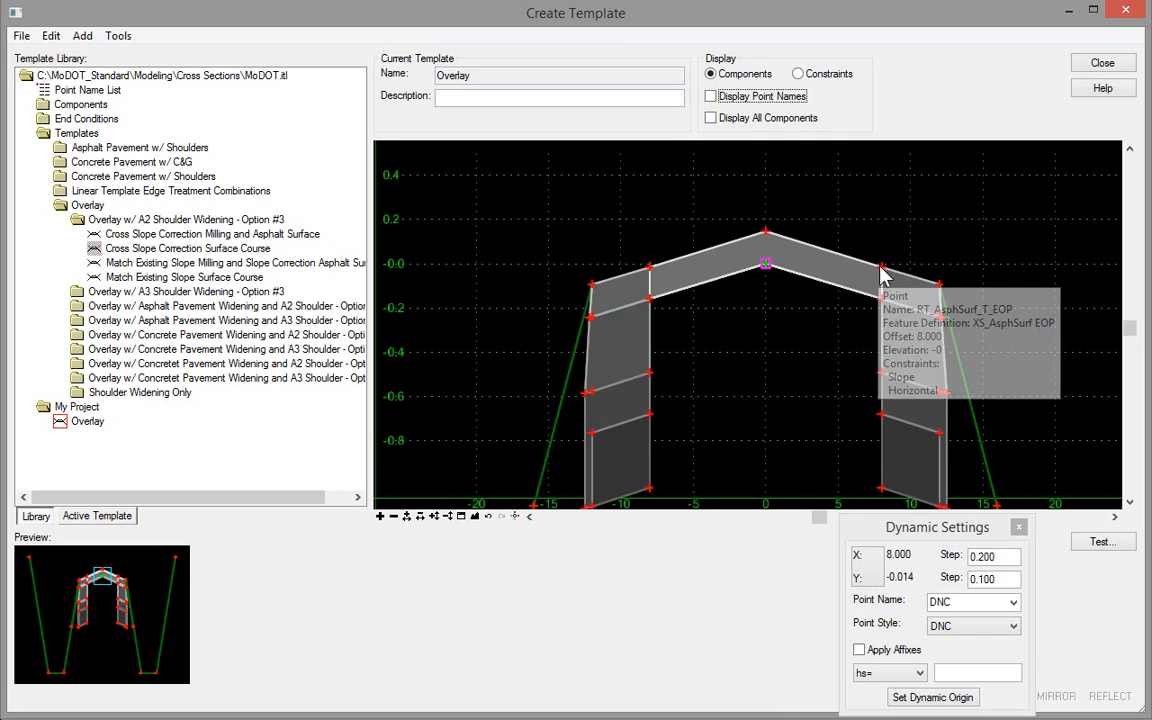
pyautogui.doubleClick(882, 268)
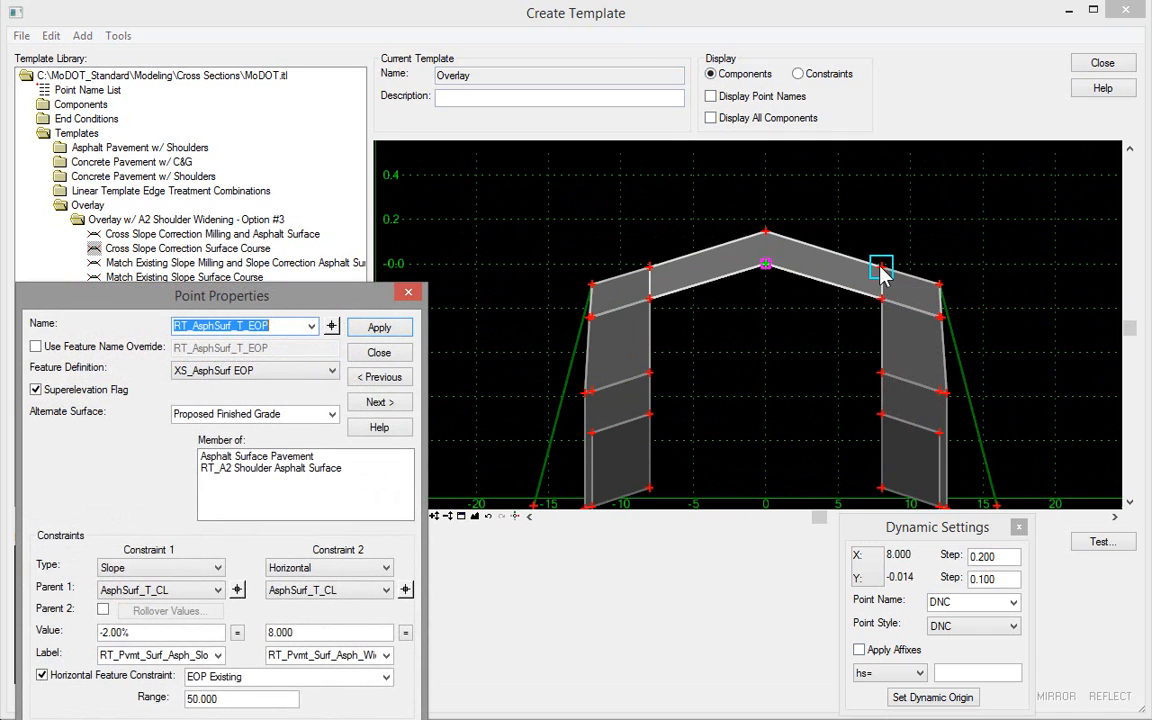
pyautogui.doubleClick(304, 633)
pyautogui.write('10')
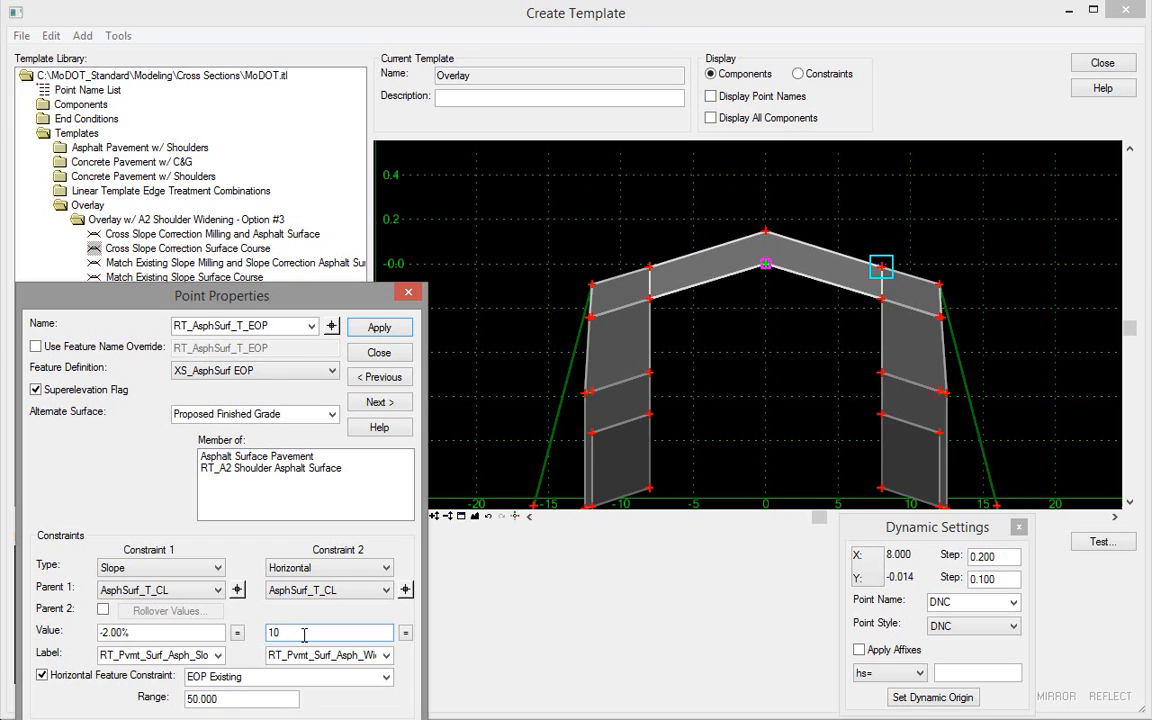
pyautogui.press('Tab')
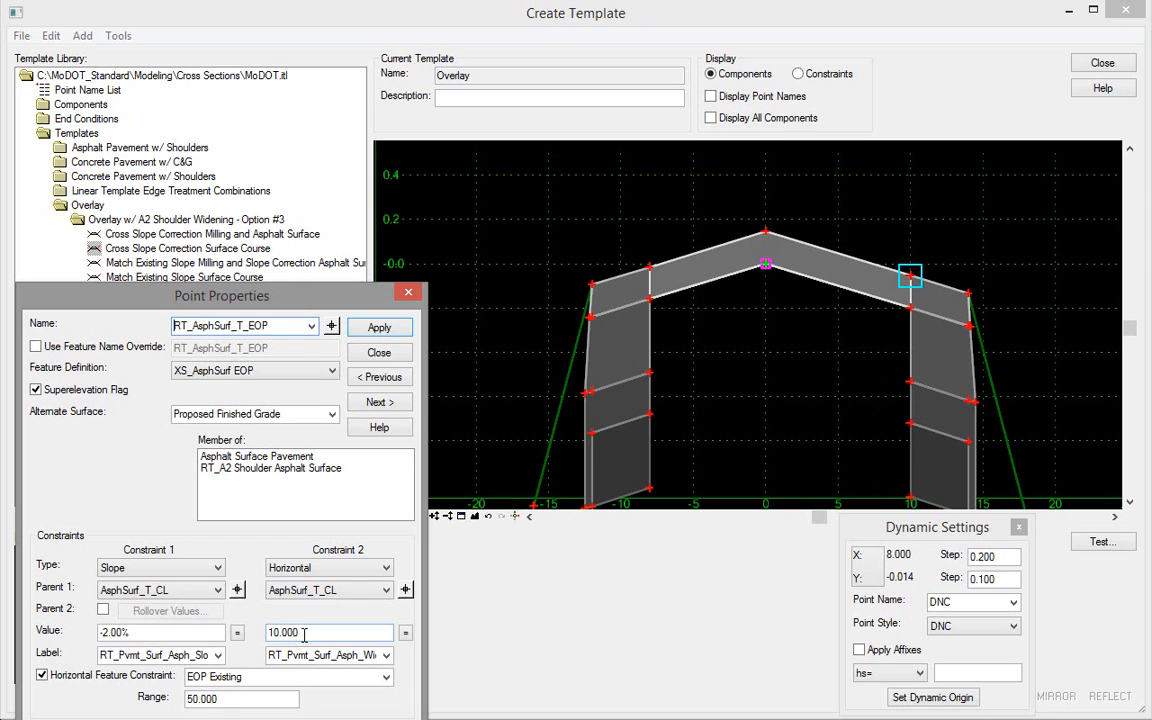
# Step: Set the horizontal constraint of the left top edge-of-pavement point LT_AsphSurf_T_EOP to -10 and close the point properties
pyautogui.click(338, 332)
pyautogui.click(650, 270)
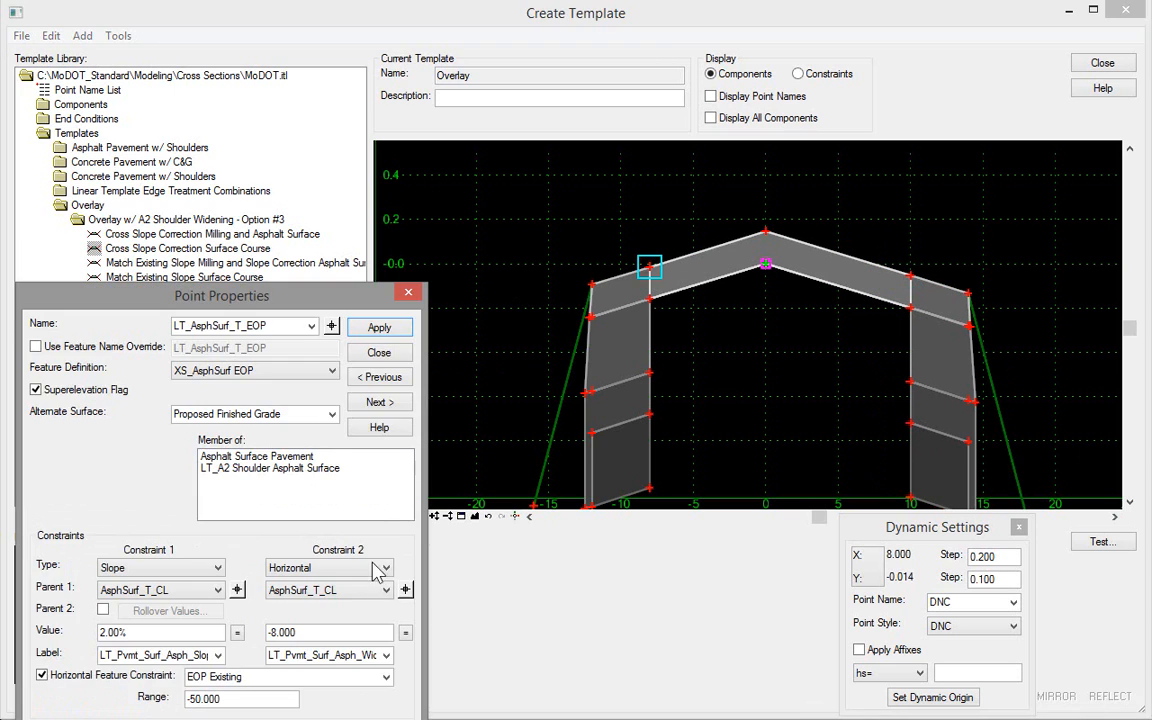
pyautogui.doubleClick(316, 632)
pyautogui.write('-1')
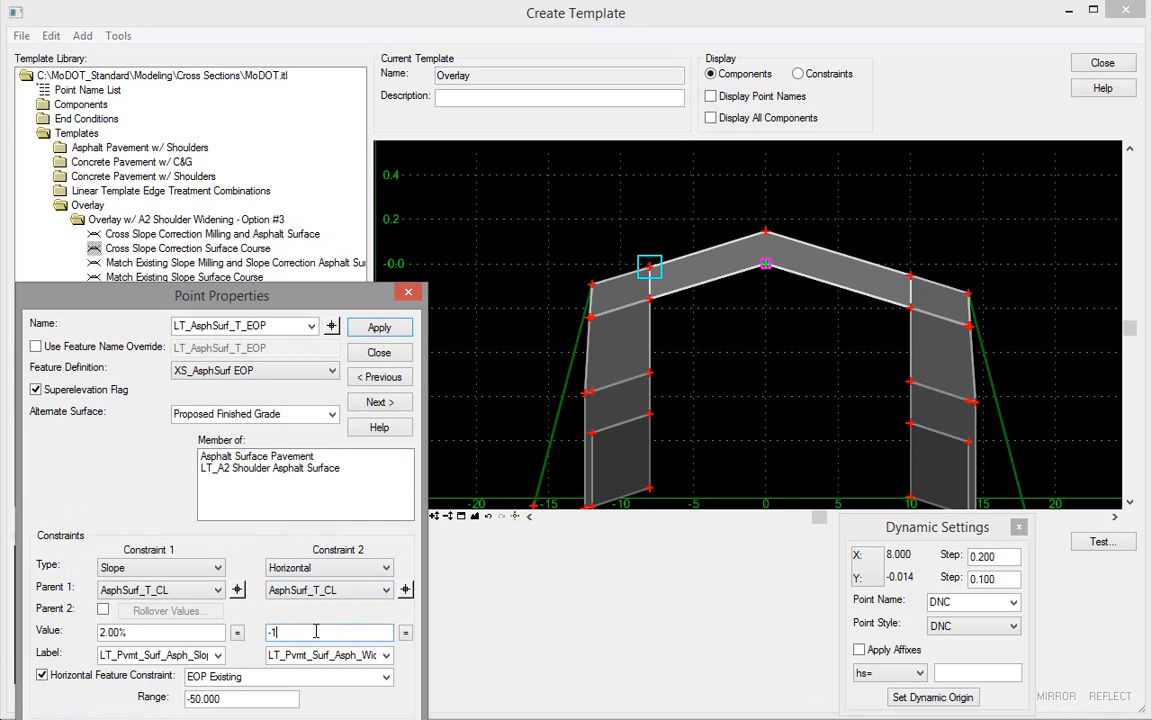
pyautogui.write('0')
pyautogui.press('Tab')
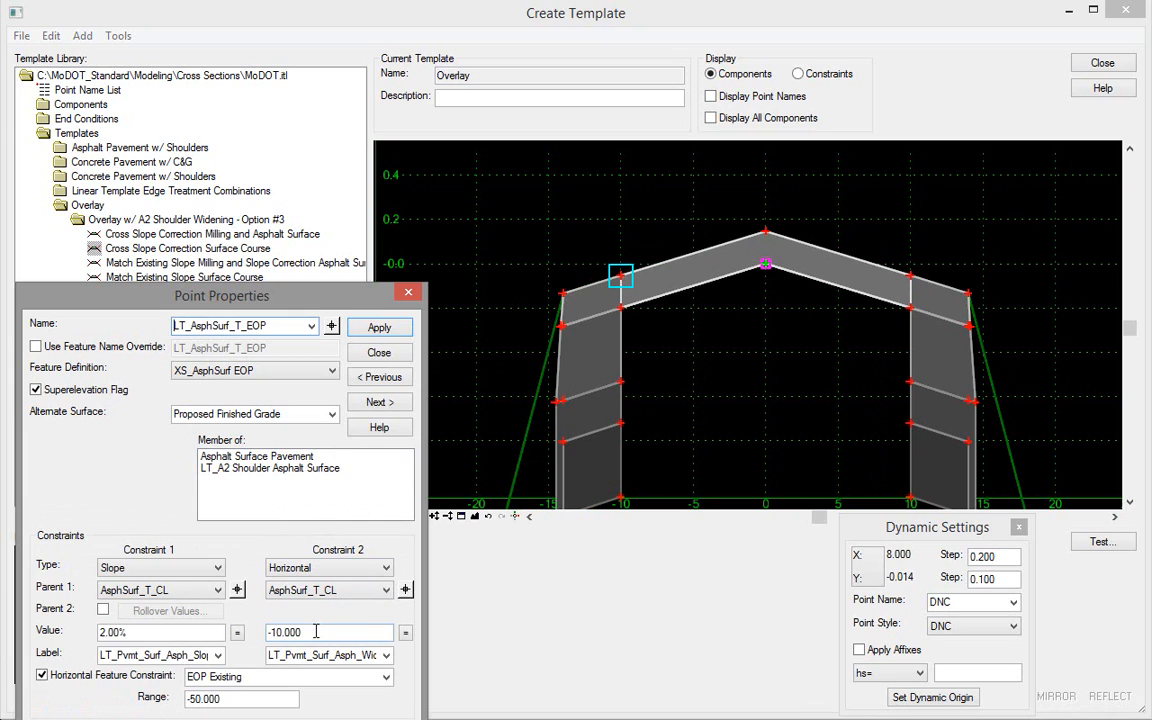
pyautogui.click(377, 353)
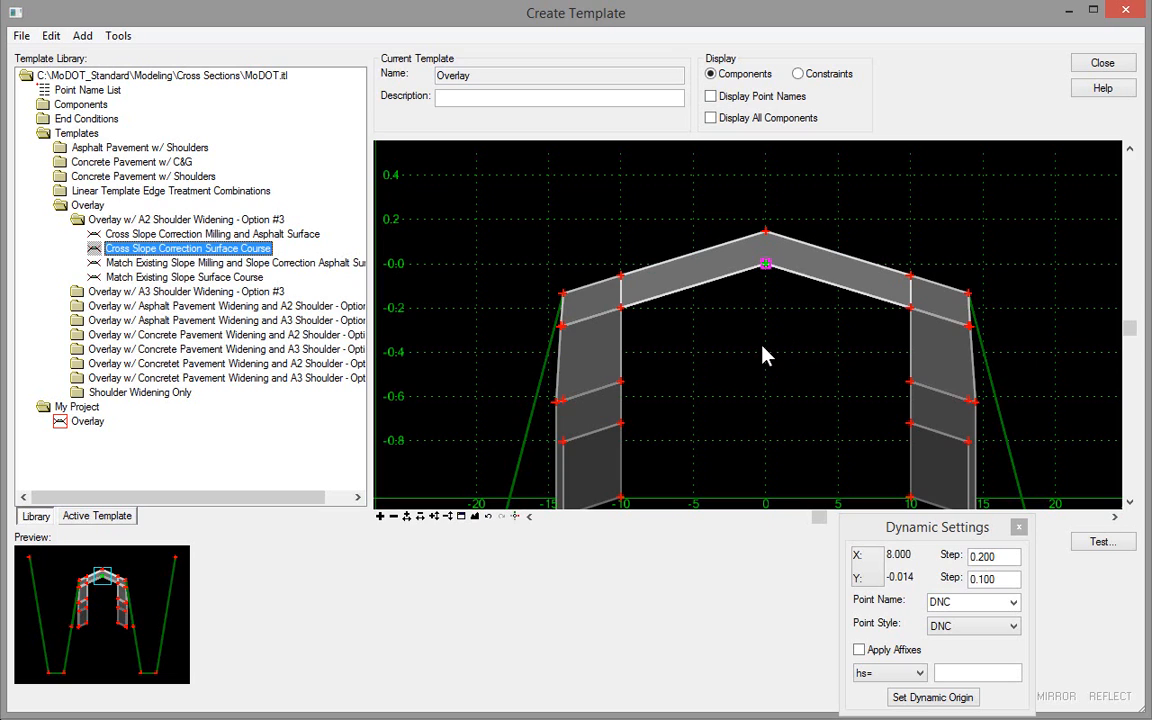
# Step: Expand Components > Pavement - Existing and preview the Existing Pavement and Existing Pavement Trace Top Flat Bottom components
pyautogui.click(97, 104)
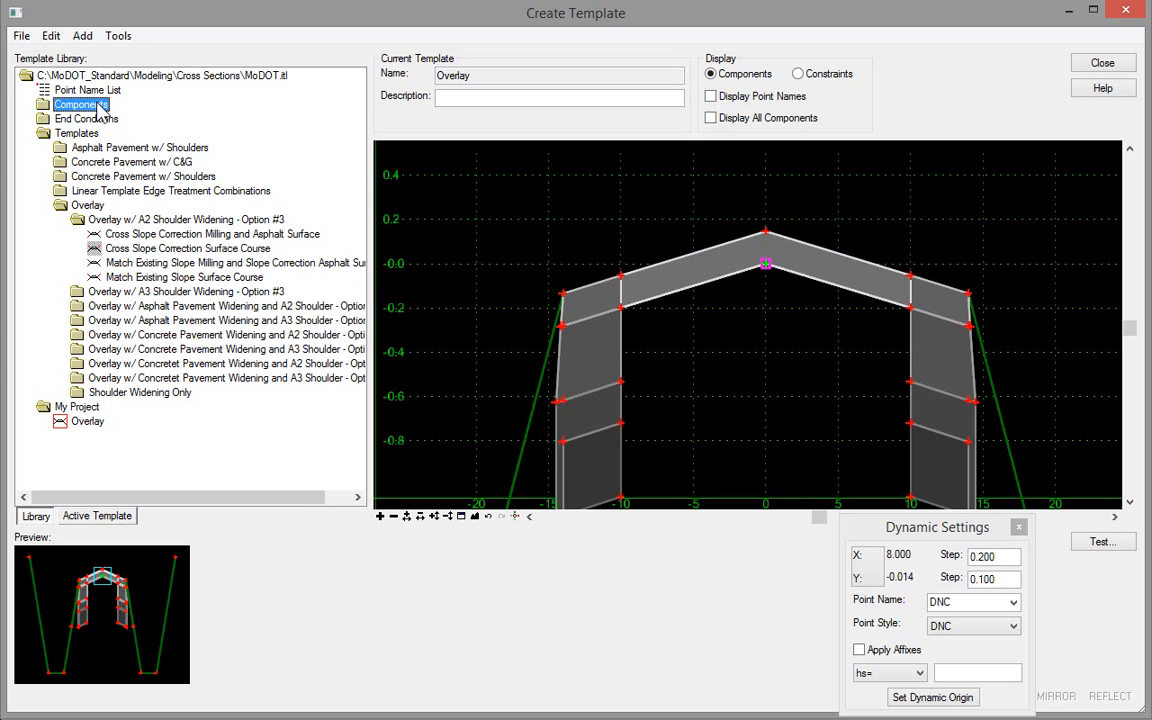
pyautogui.doubleClick(97, 104)
pyautogui.doubleClick(122, 205)
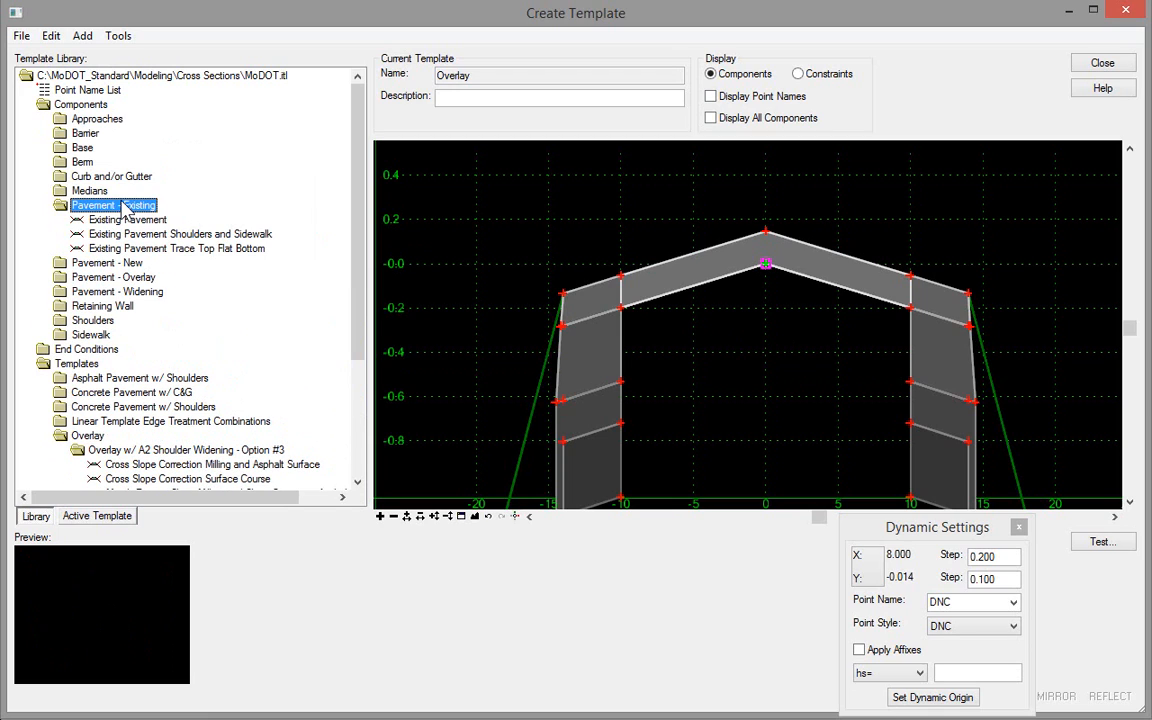
pyautogui.click(127, 221)
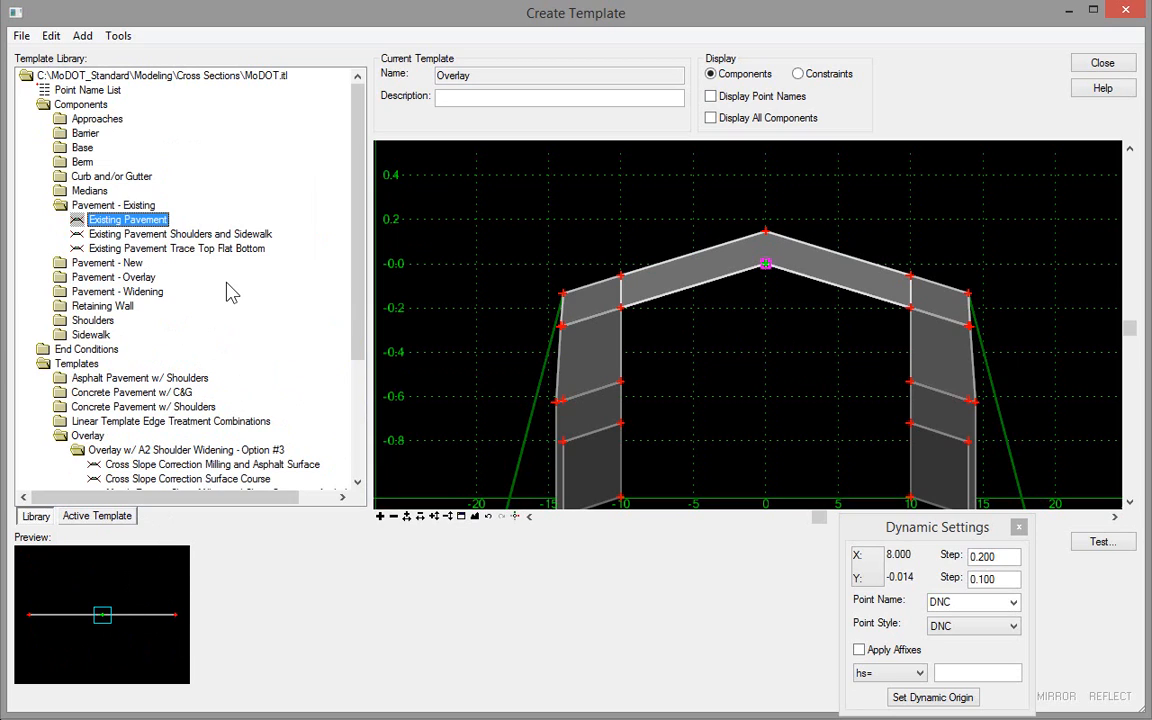
pyautogui.click(170, 249)
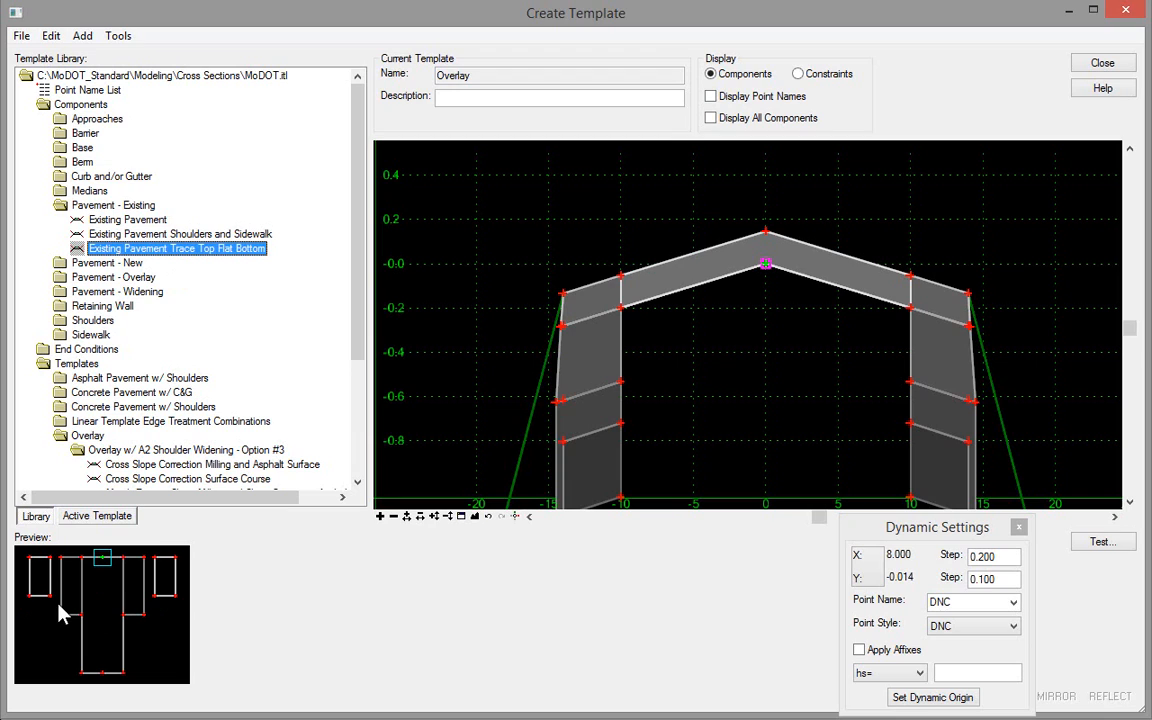
pyautogui.doubleClick(124, 219)
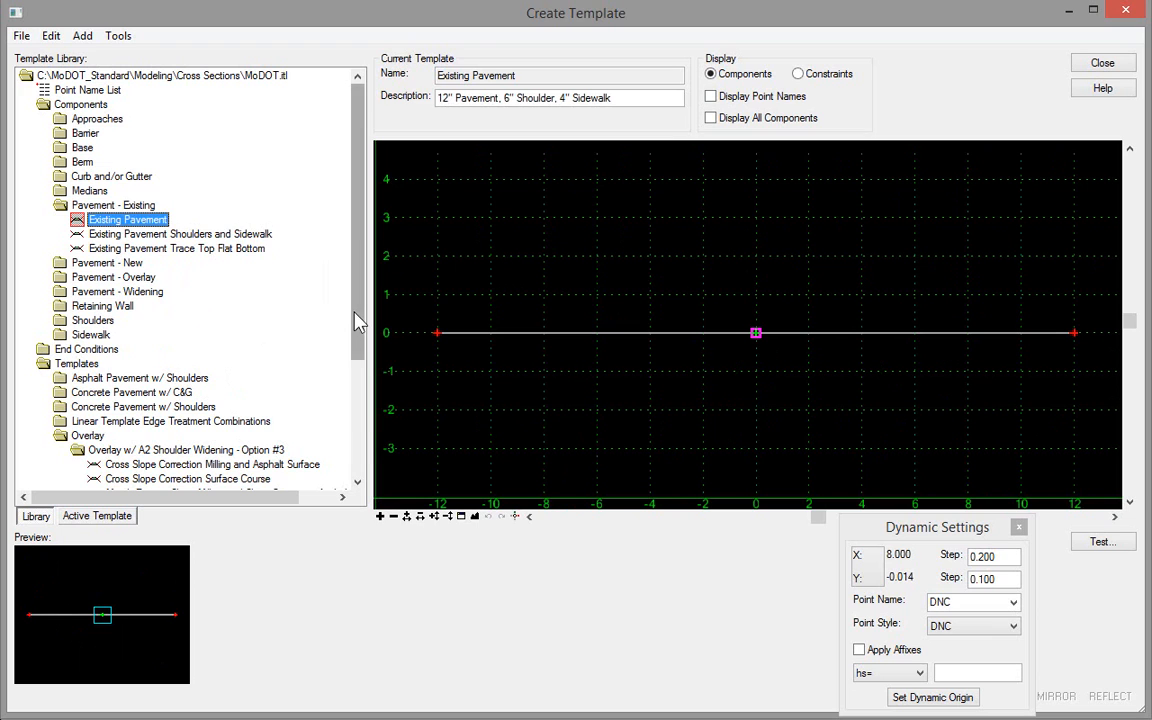
pyautogui.moveTo(357, 321); pyautogui.dragTo(370, 462)
pyautogui.doubleClick(86, 480)
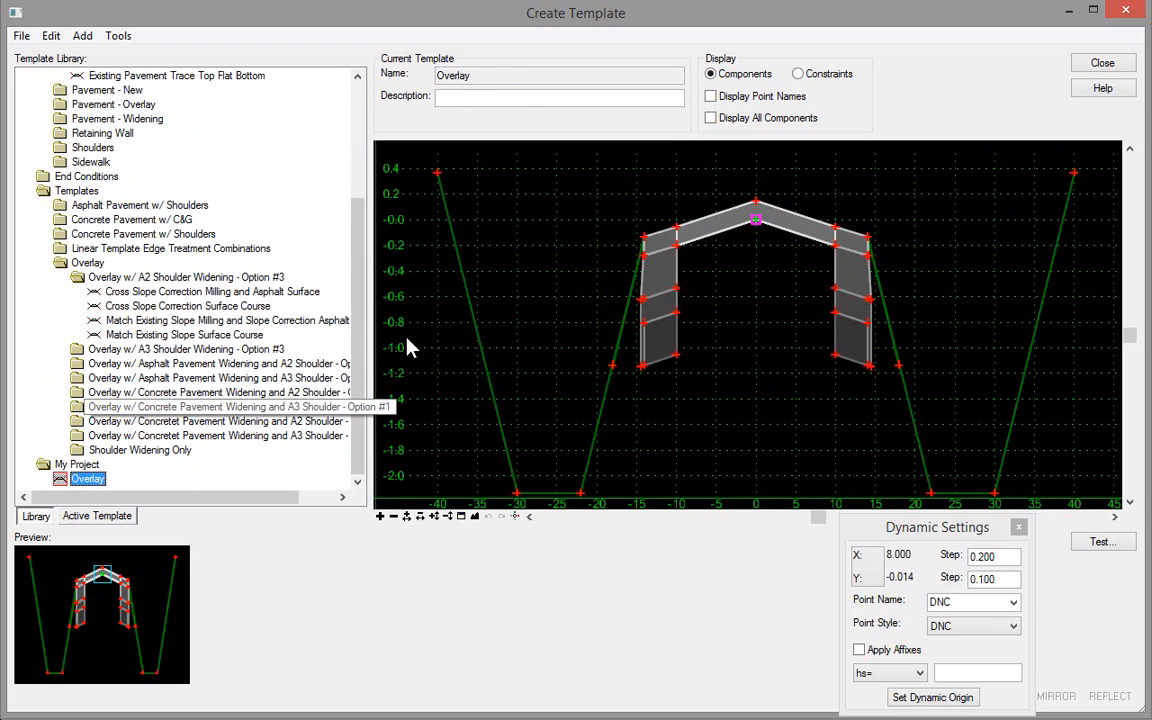
# Step: Add the Existing Pavement component to the Overlay template at the bottom centerline point of the asphalt surface
pyautogui.scroll(4, 366, 315)
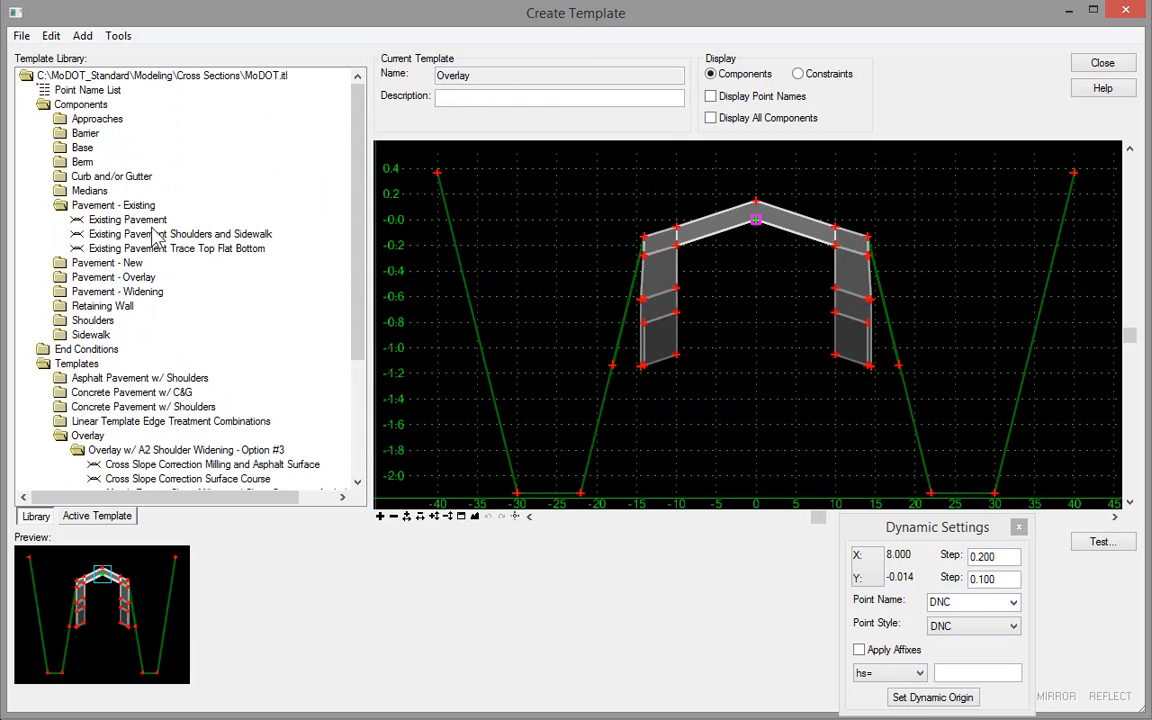
pyautogui.moveTo(127, 219); pyautogui.dragTo(757, 231)
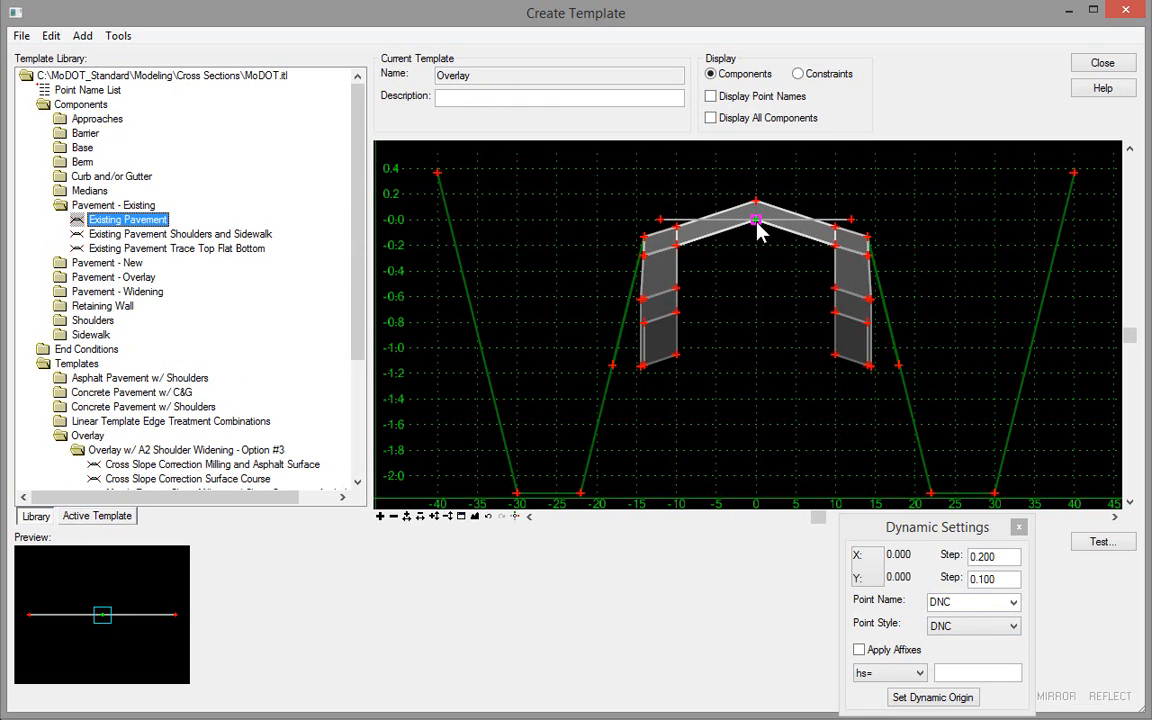
pyautogui.scroll(5, 757, 231)
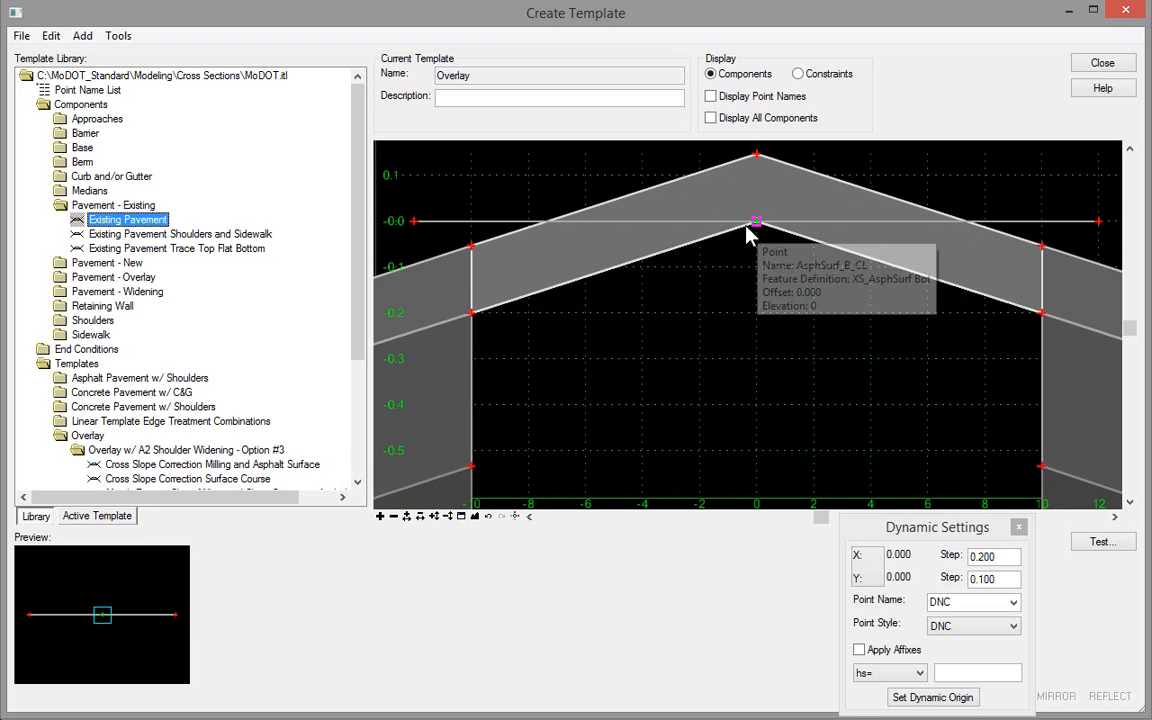
pyautogui.scroll(-2, 861, 302)
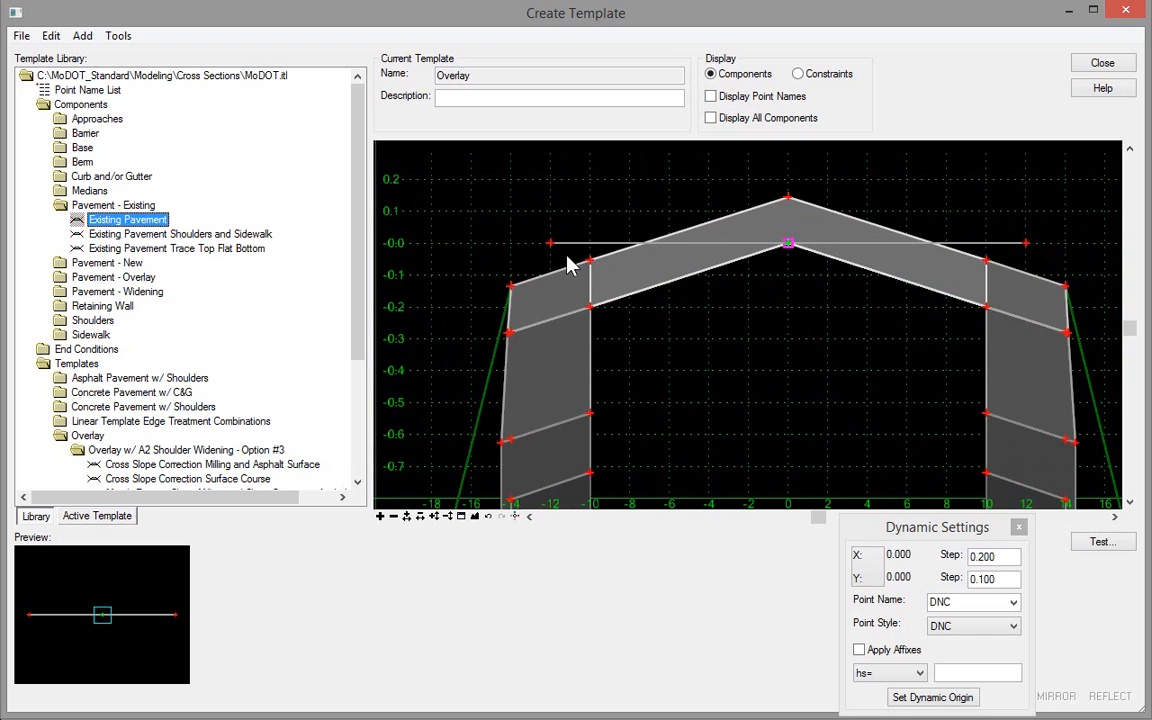
# Step: Close the template editor, keeping the Overlay template changes in the library
pyautogui.moveTo(554, 247)
pyautogui.moveTo(1026, 244)
pyautogui.click(1095, 65)
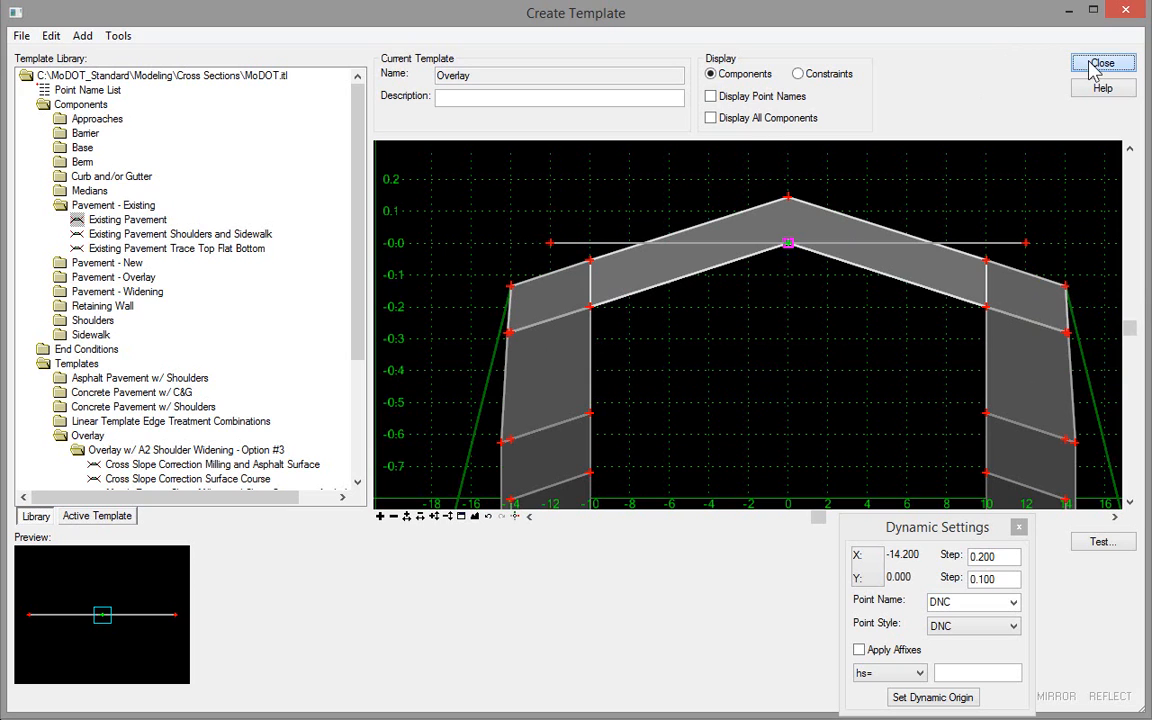
pyautogui.click(830, 547)
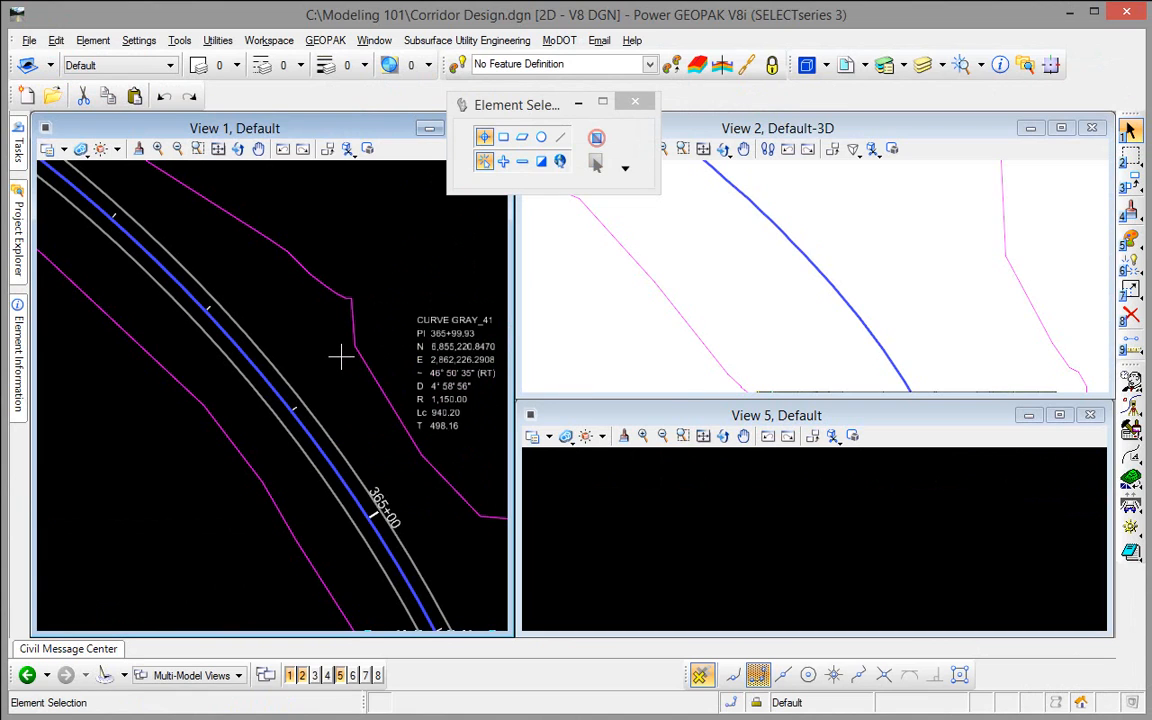
# Step: Create a corridor named GRAY along the GRAY centerline, using its active profile and the 0 - Functional design stage
pyautogui.click(285, 400)
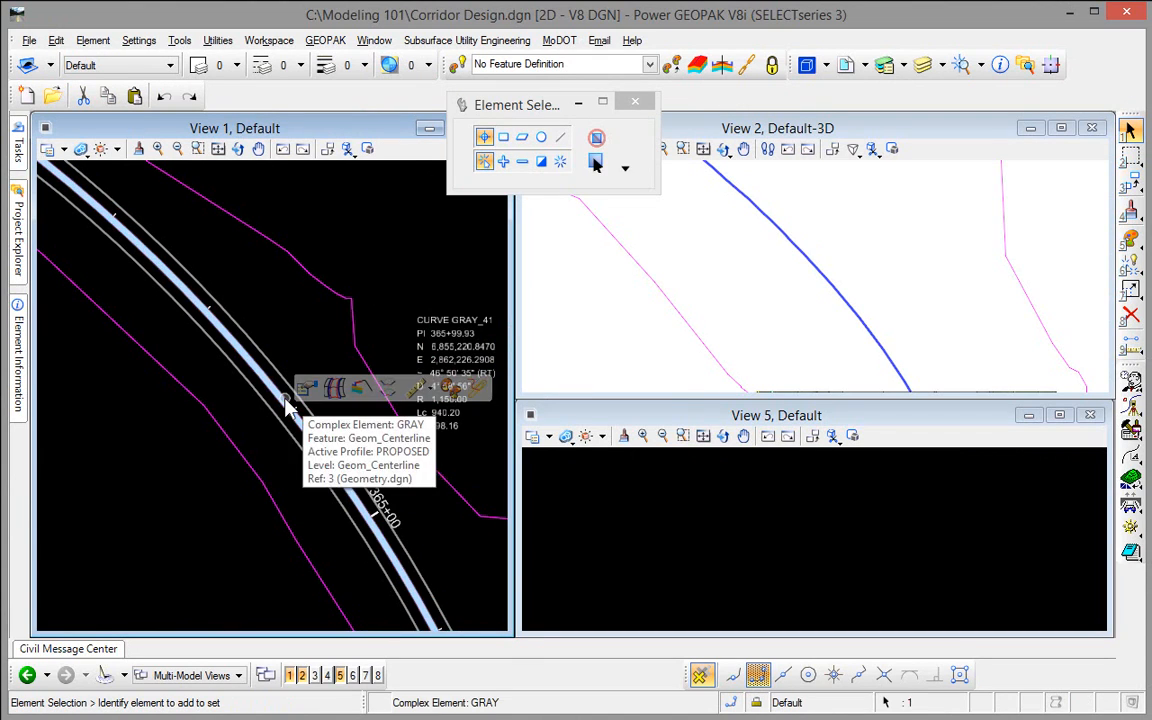
pyautogui.click(332, 390)
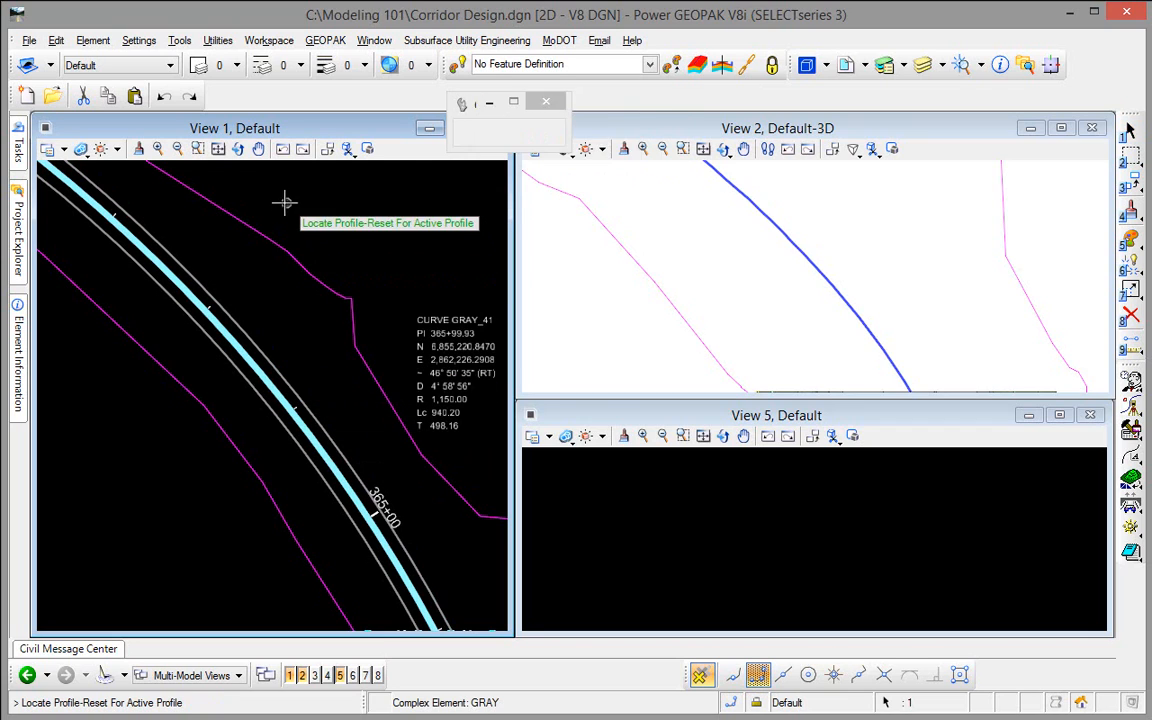
pyautogui.rightClick(283, 207)
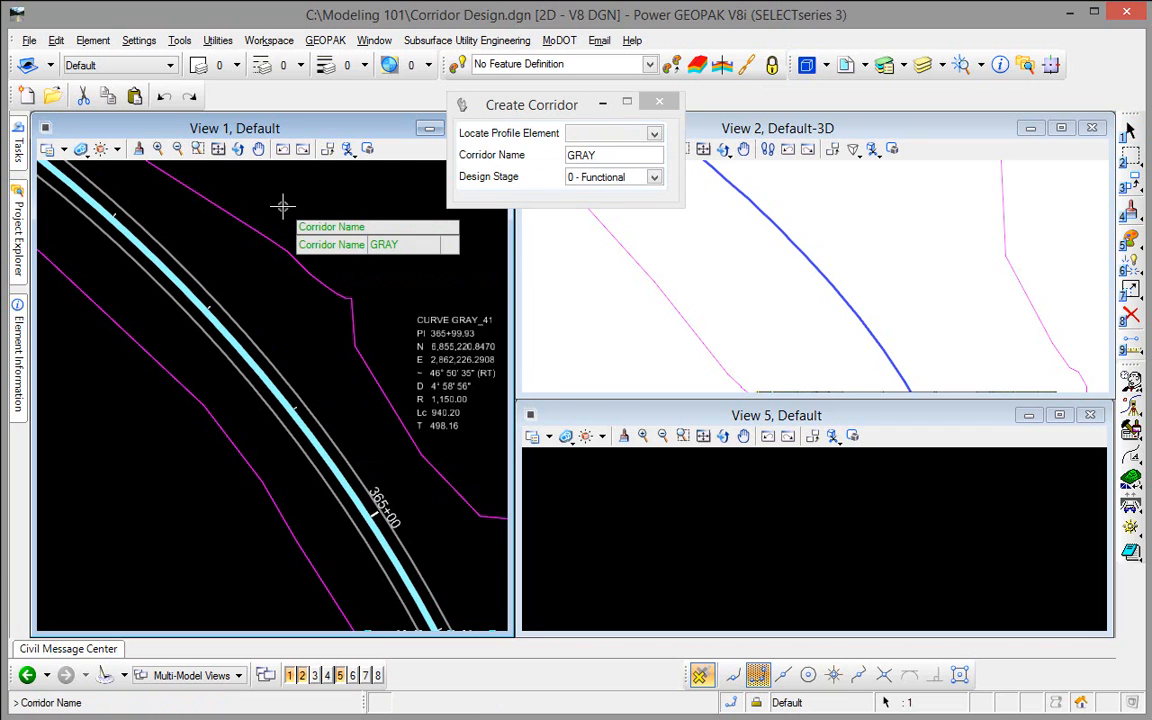
pyautogui.click(288, 212)
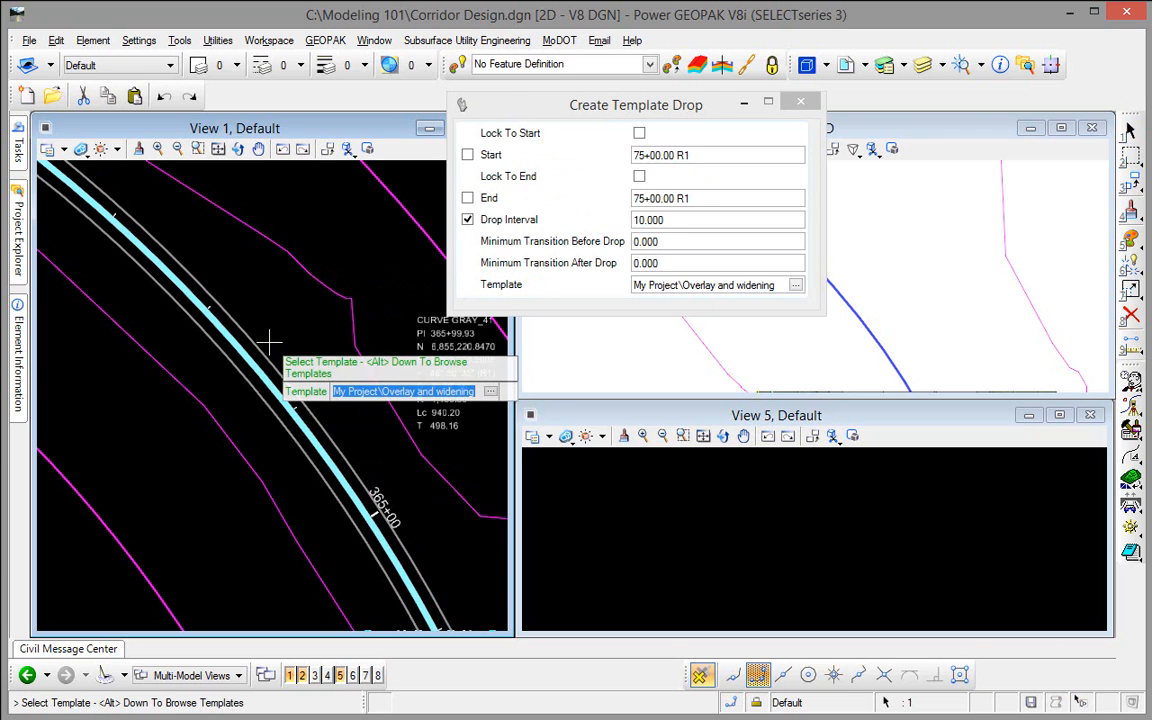
# Step: Choose the My Project\Overlay template for the corridor's template drop
pyautogui.hotkey('alt', 'Down')
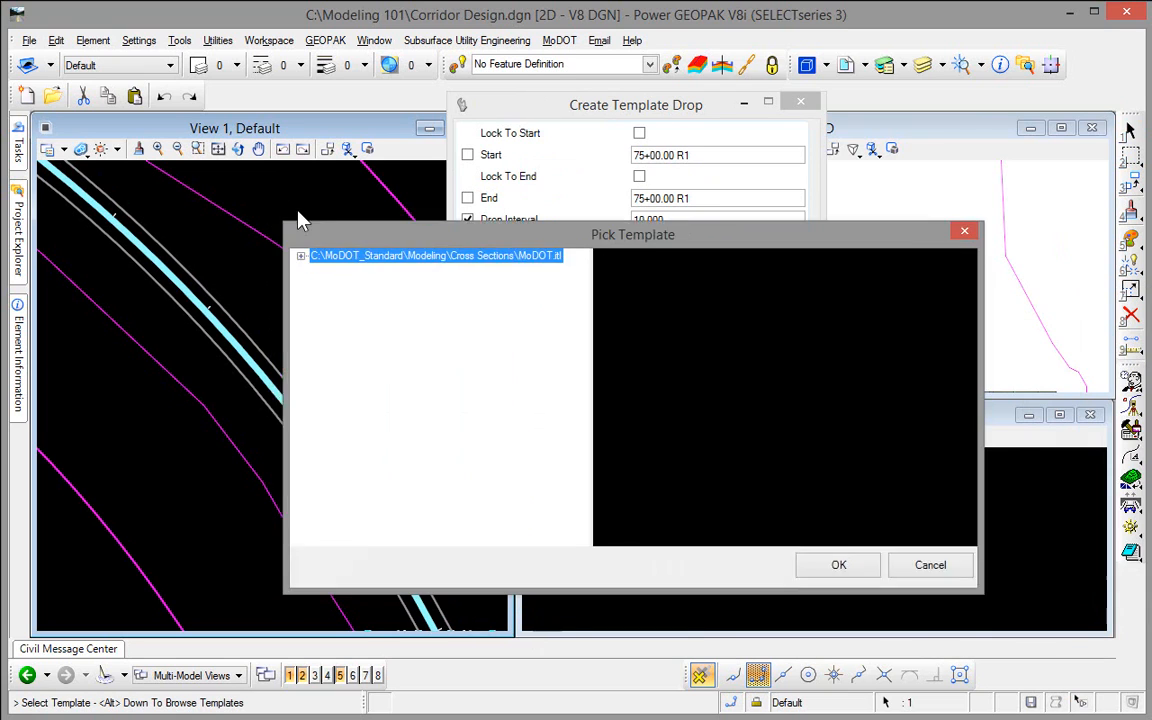
pyautogui.click(216, 208)
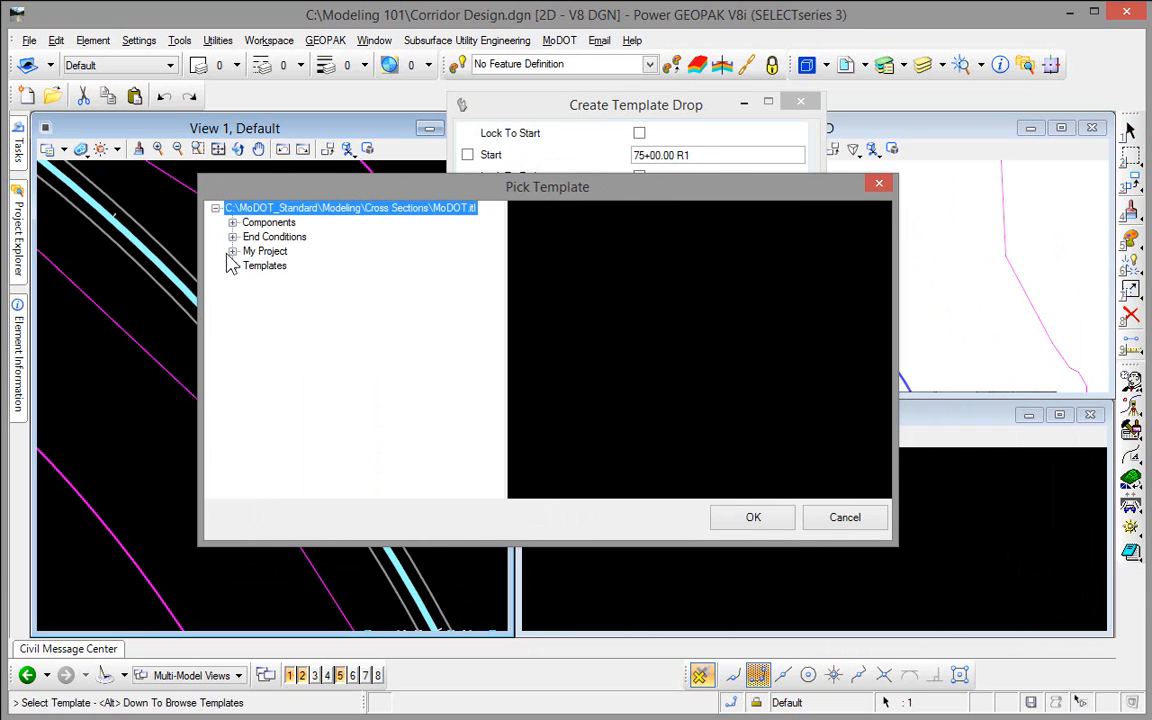
pyautogui.click(232, 251)
pyautogui.click(275, 265)
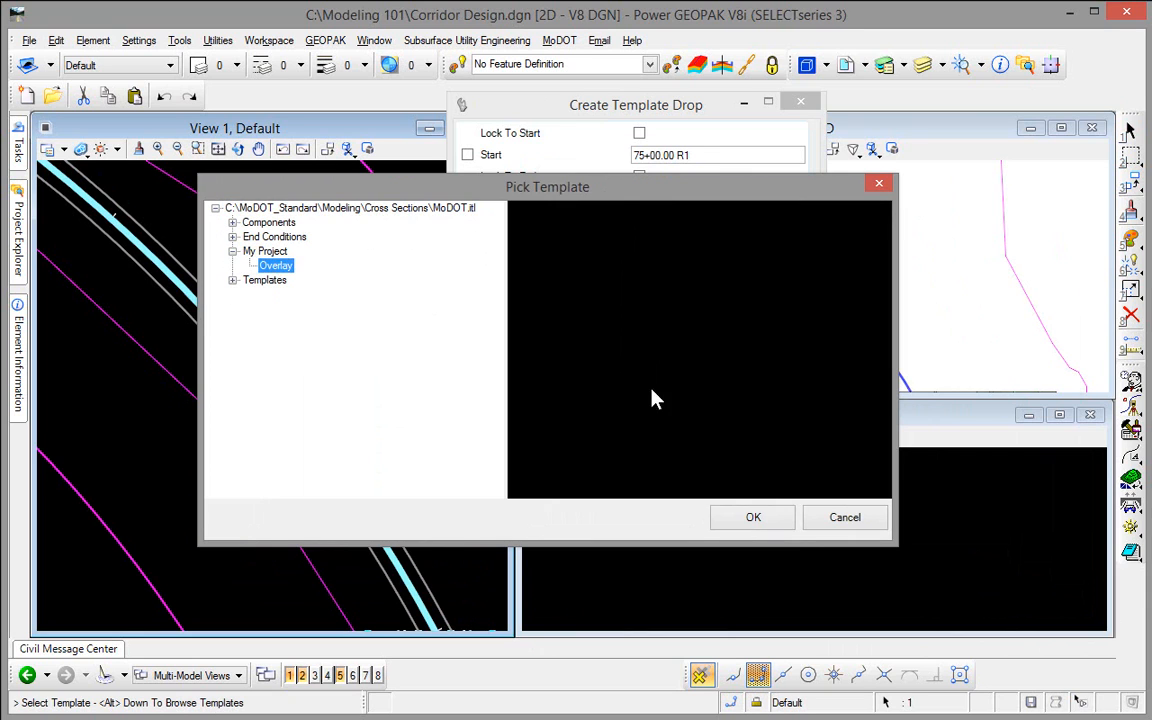
pyautogui.click(750, 517)
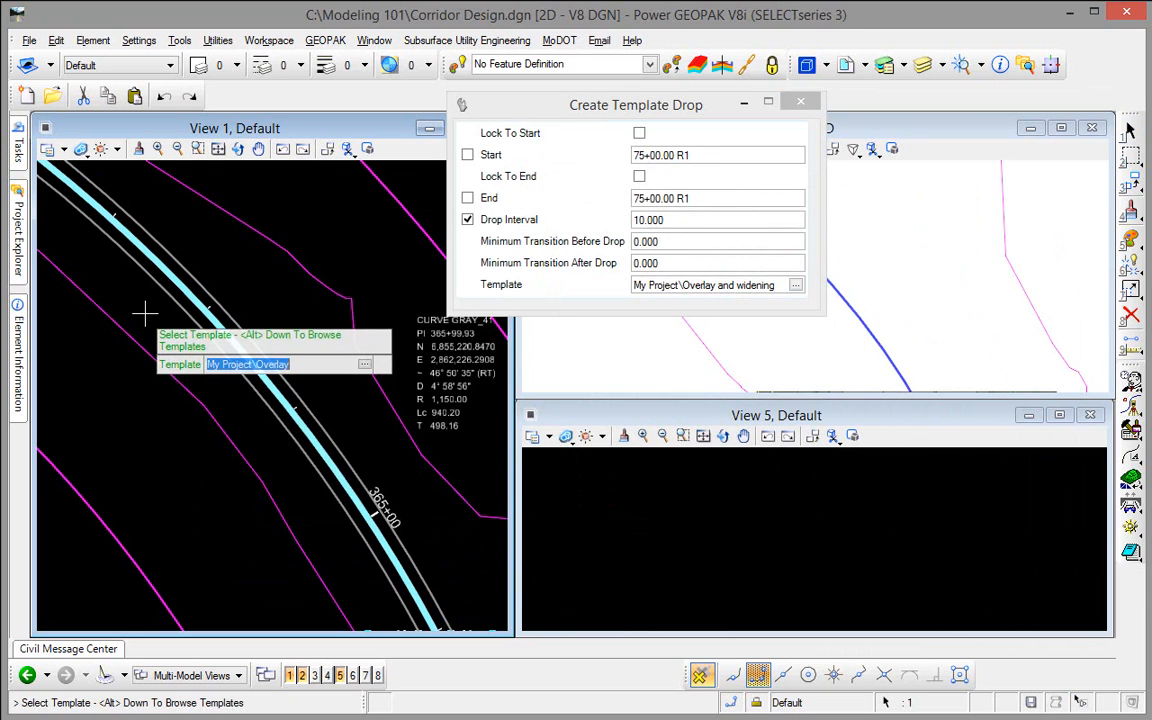
pyautogui.click(145, 315)
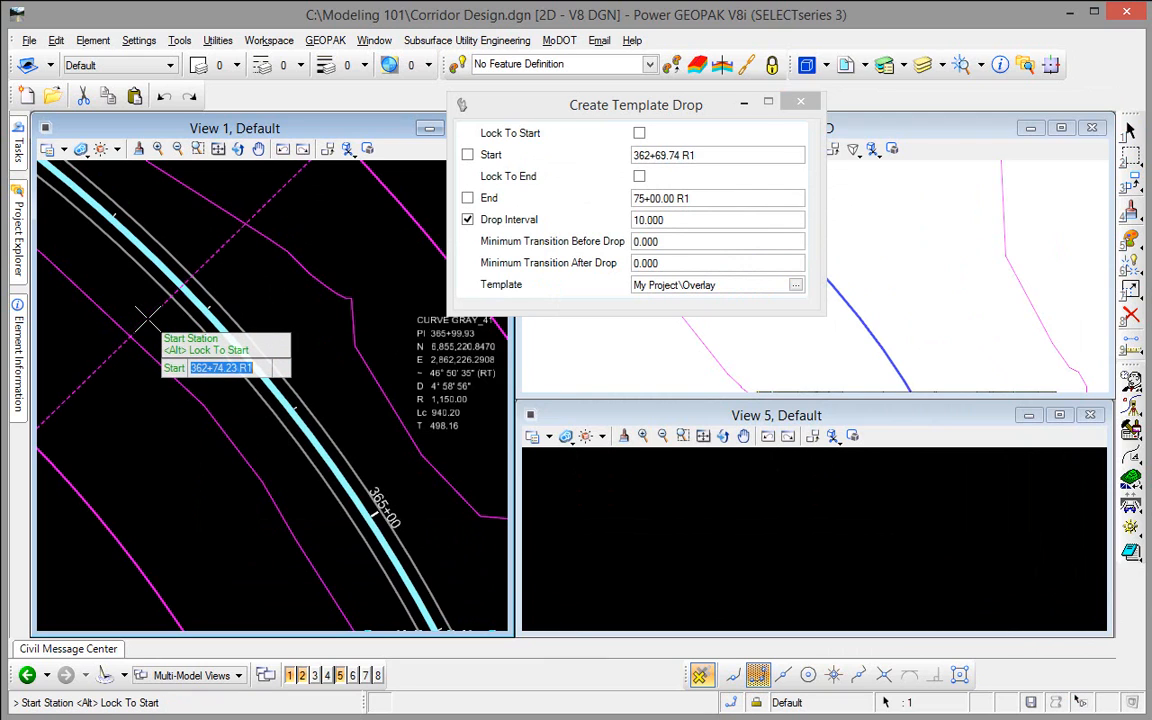
# Step: Place the template drop from station 360+00 to 380+00 with a 10.000 drop interval and zero transitions, and end the command
pyautogui.write('36000')
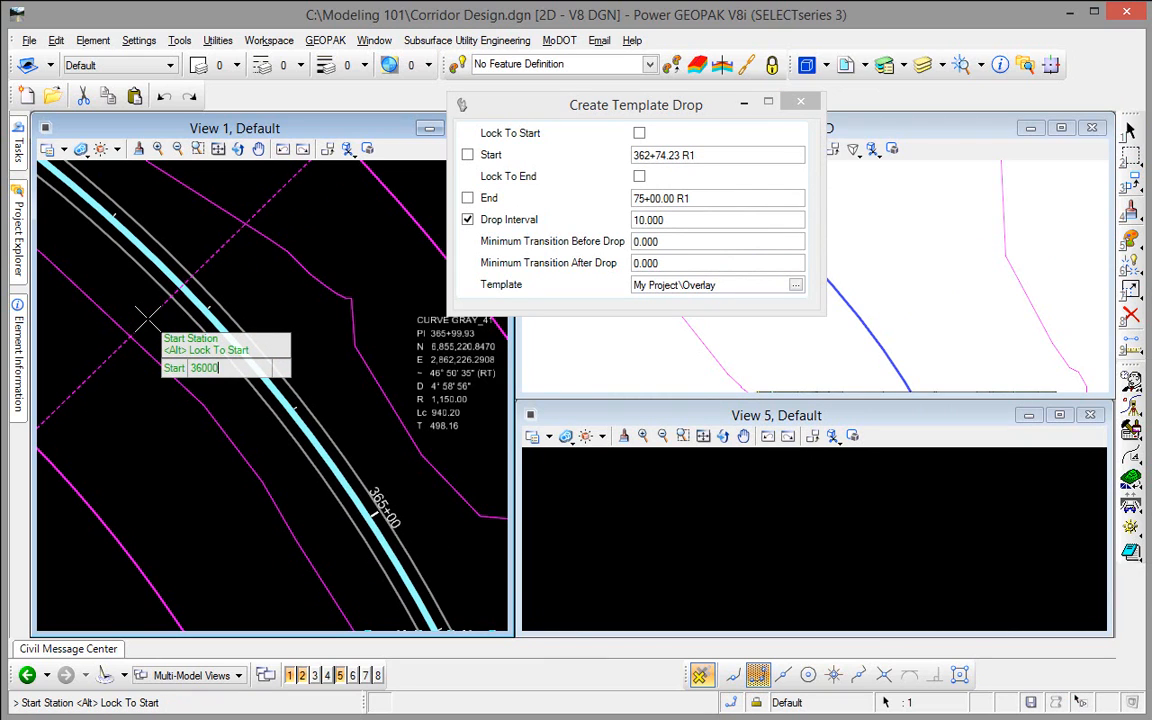
pyautogui.press('Return')
pyautogui.click(147, 318)
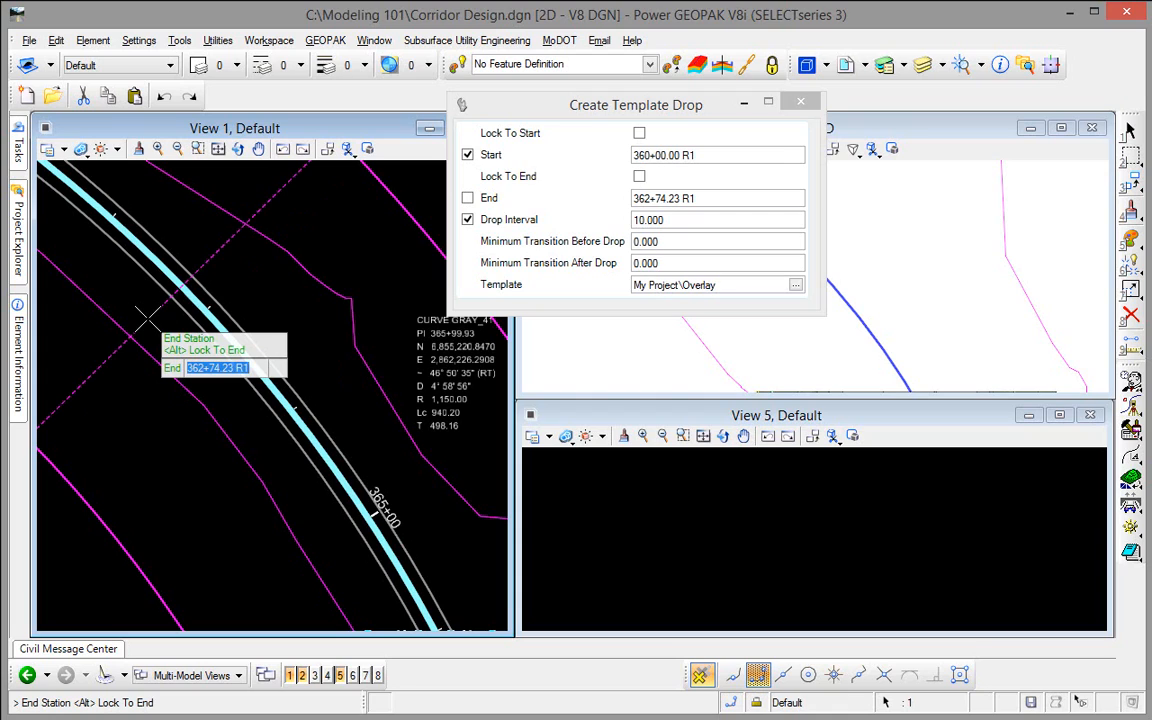
pyautogui.write('380+0')
pyautogui.press('Return')
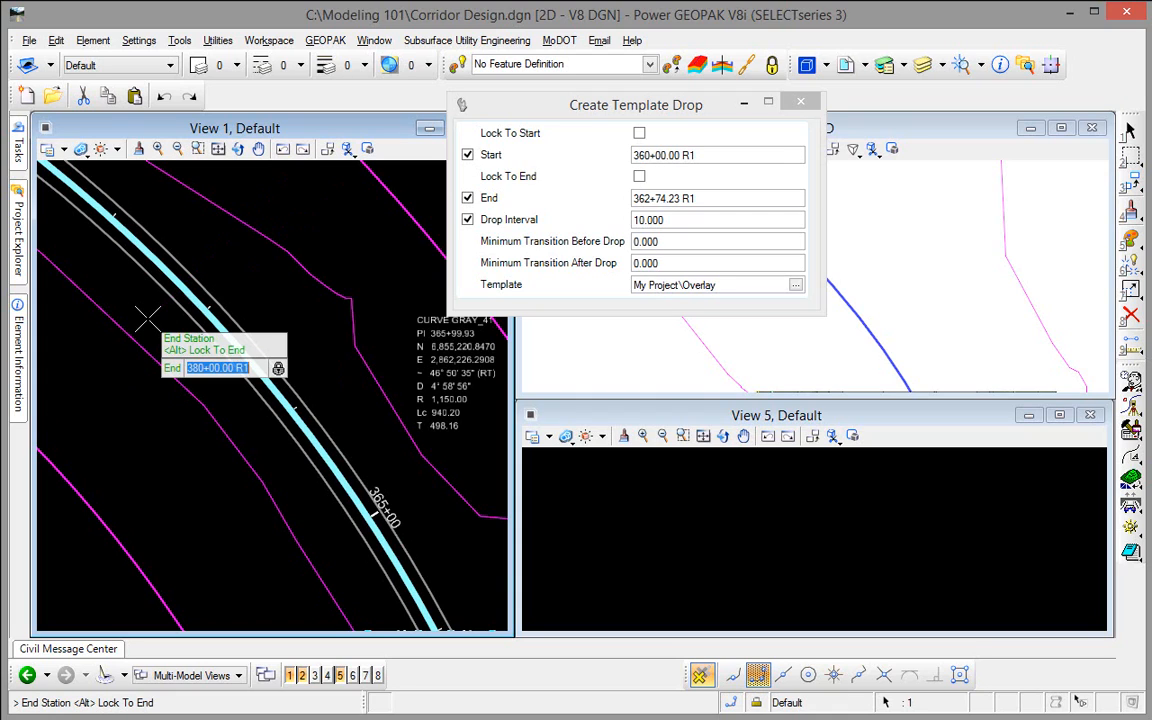
pyautogui.click(147, 318)
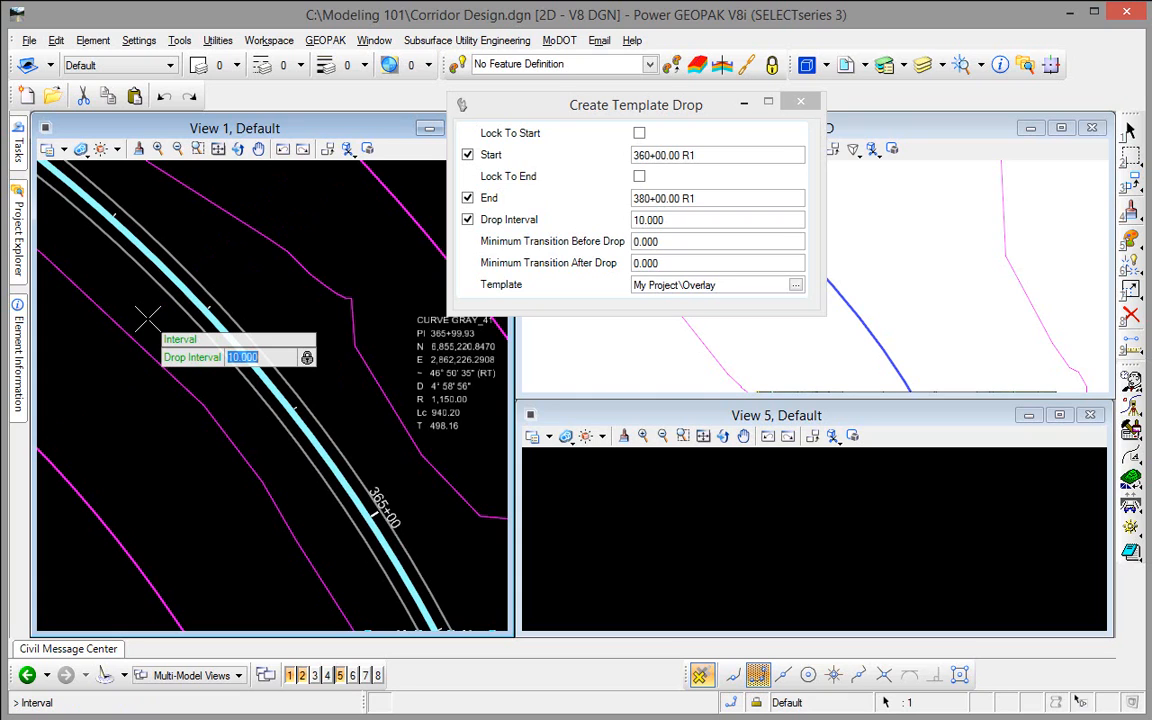
pyautogui.click(147, 318)
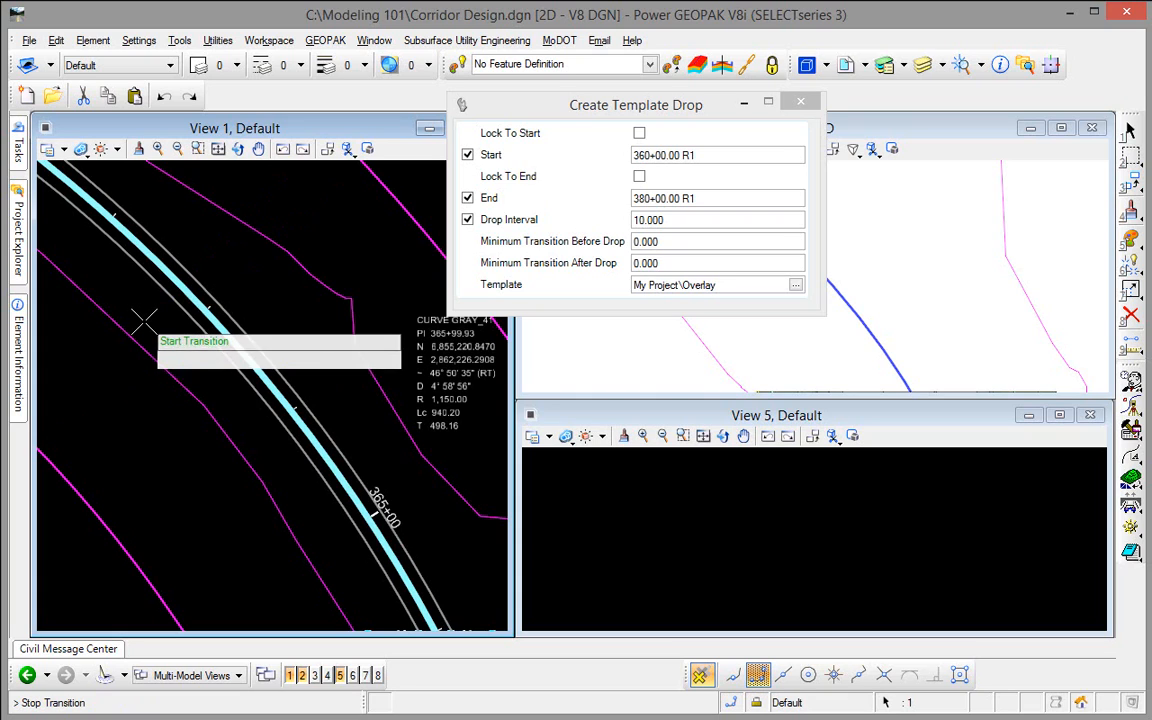
pyautogui.click(145, 318)
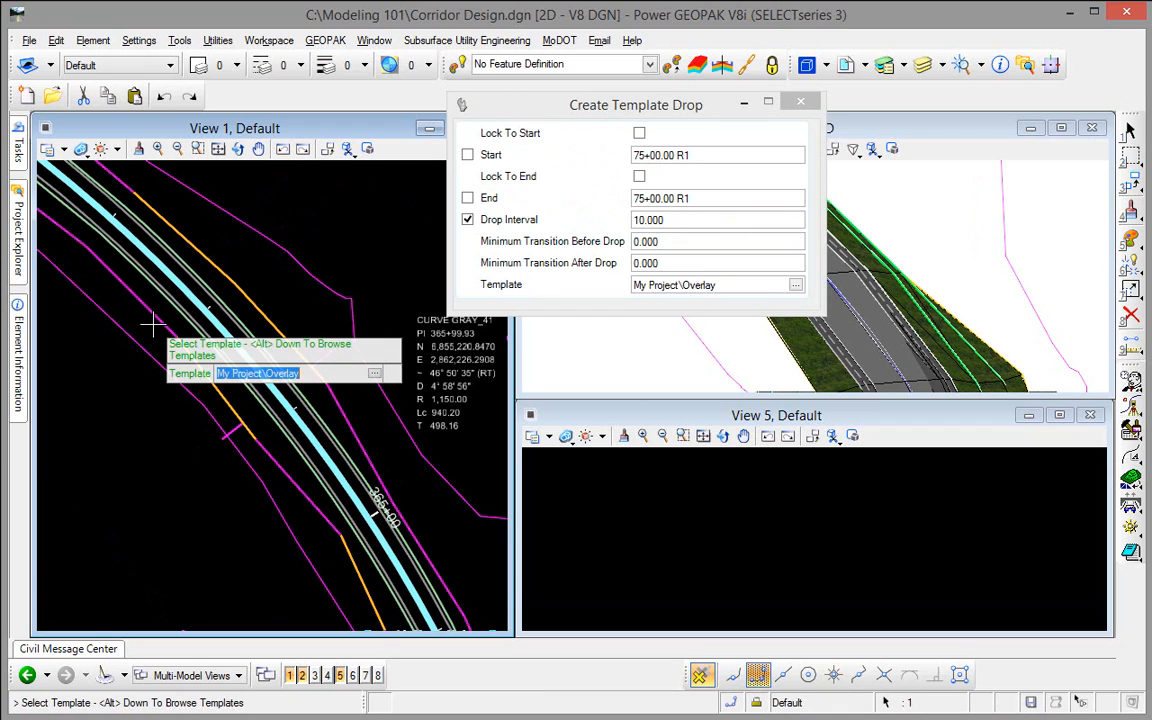
pyautogui.moveTo(581, 110); pyautogui.dragTo(528, 69)
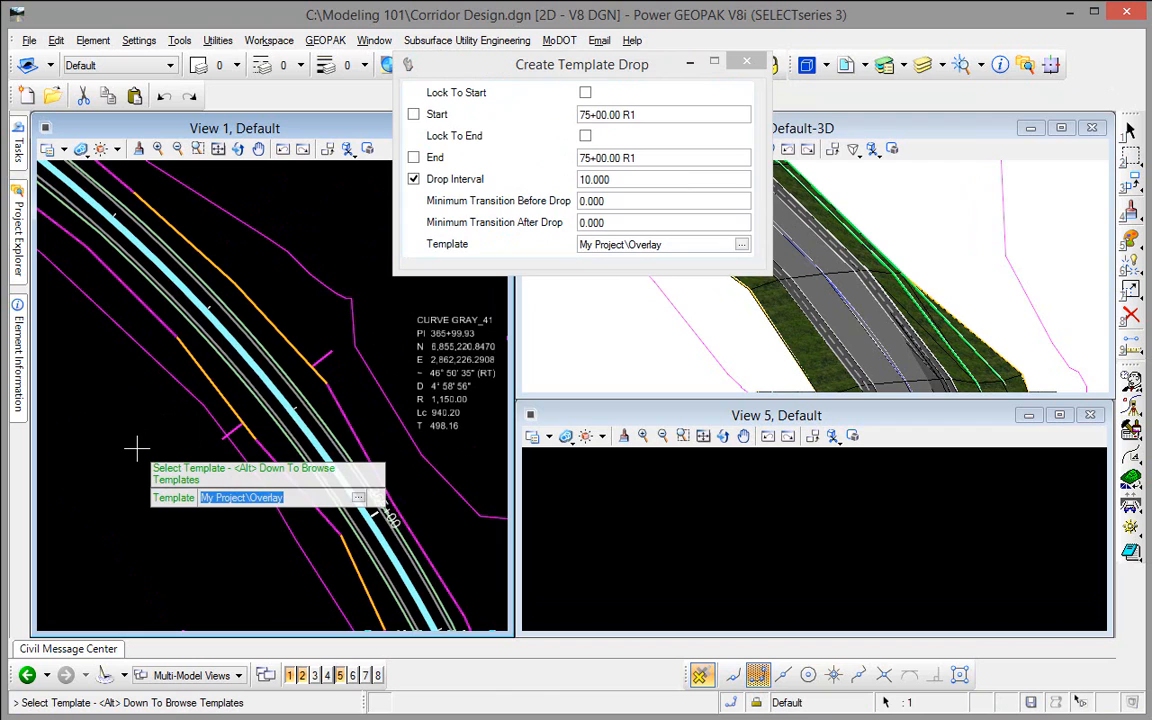
pyautogui.press('Escape')
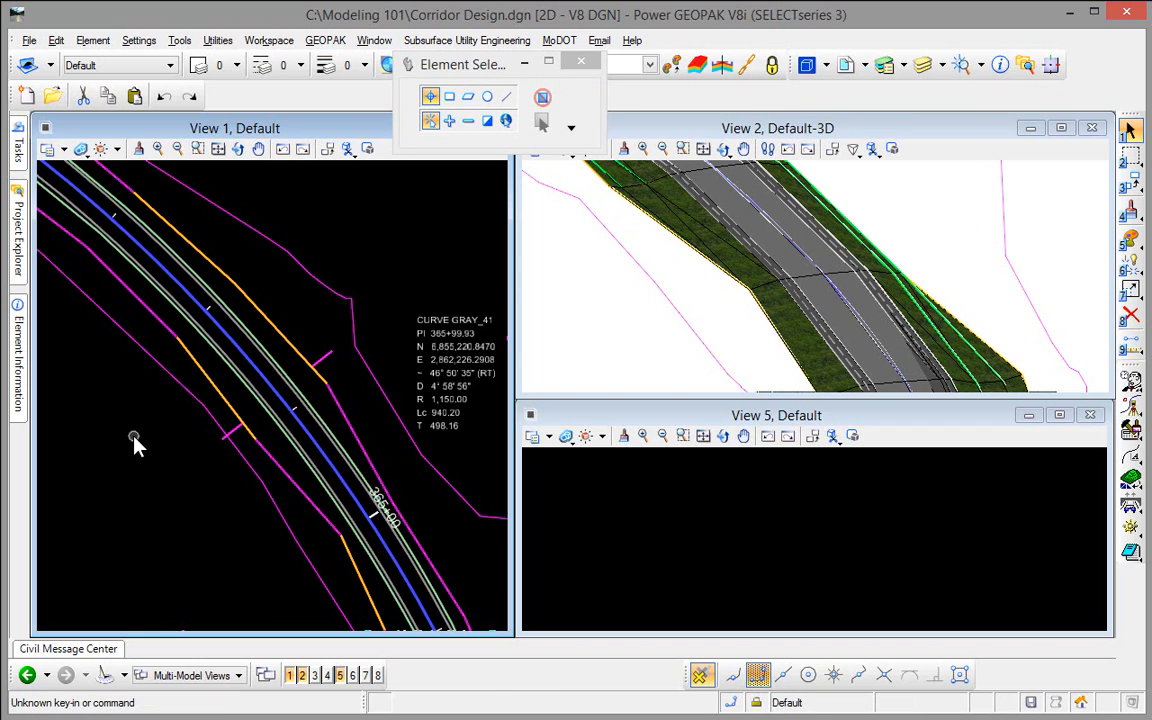
# Step: Open the GRAY corridor's cross section model in View 5 and enlarge the pavement section at station 360+00
pyautogui.click(237, 440)
pyautogui.moveTo(237, 440)
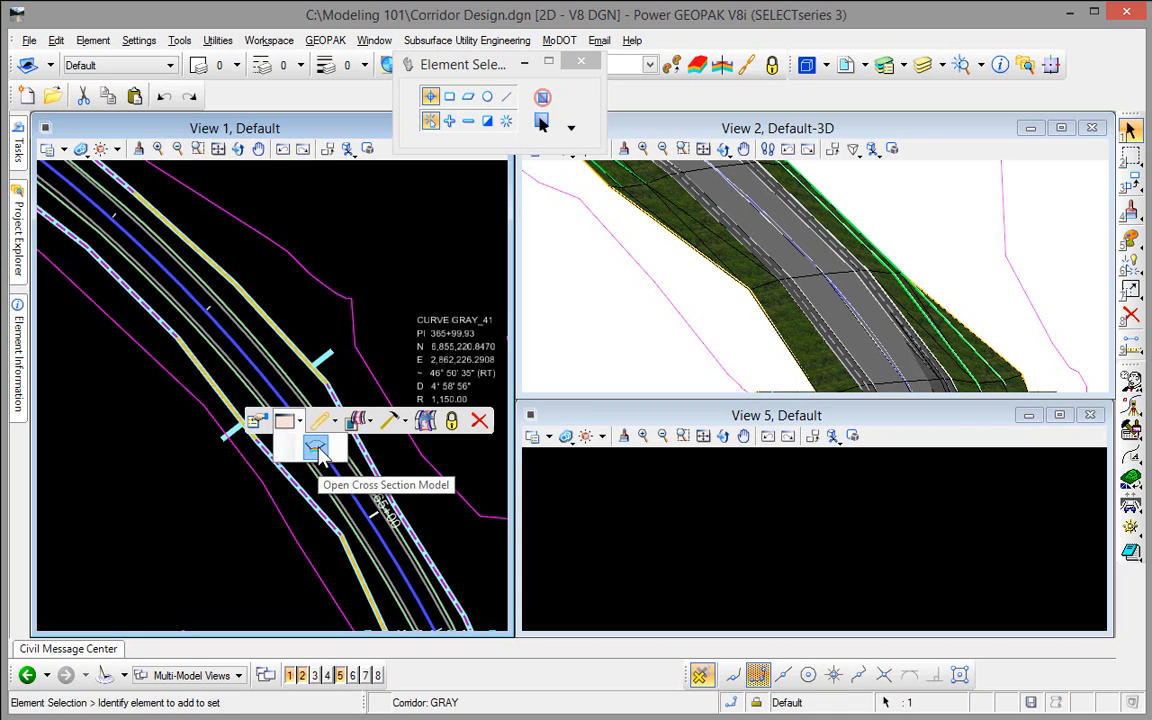
pyautogui.click(316, 452)
pyautogui.click(686, 525)
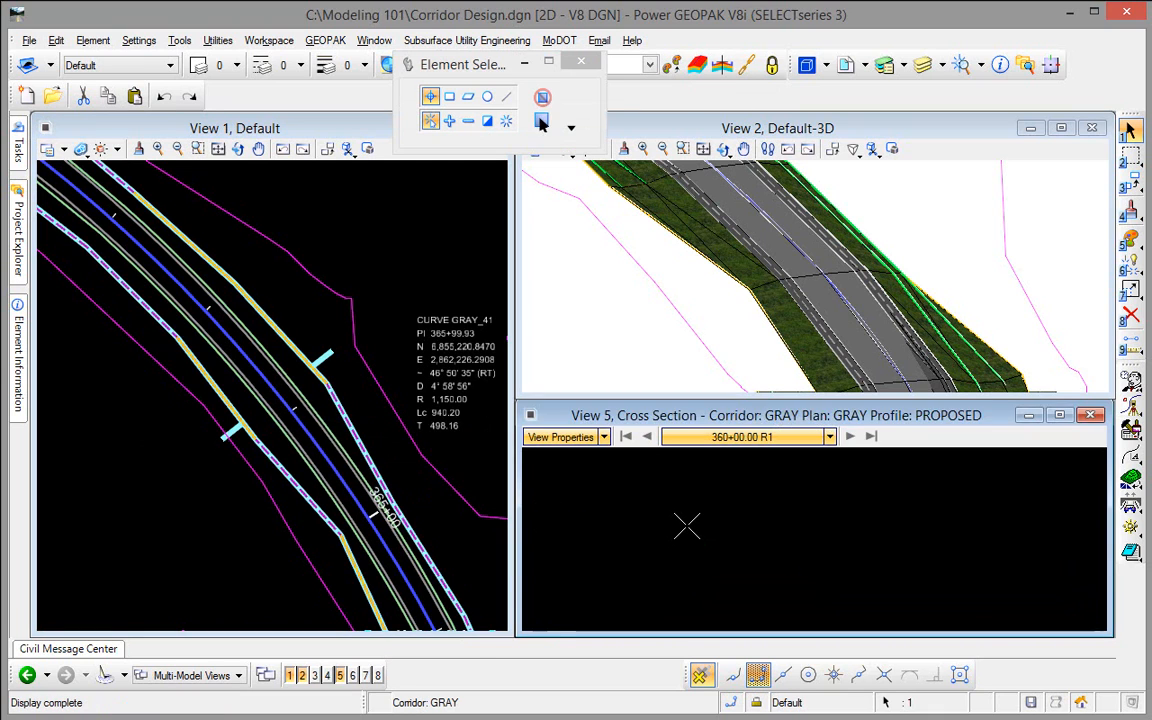
pyautogui.scroll(4, 728, 543)
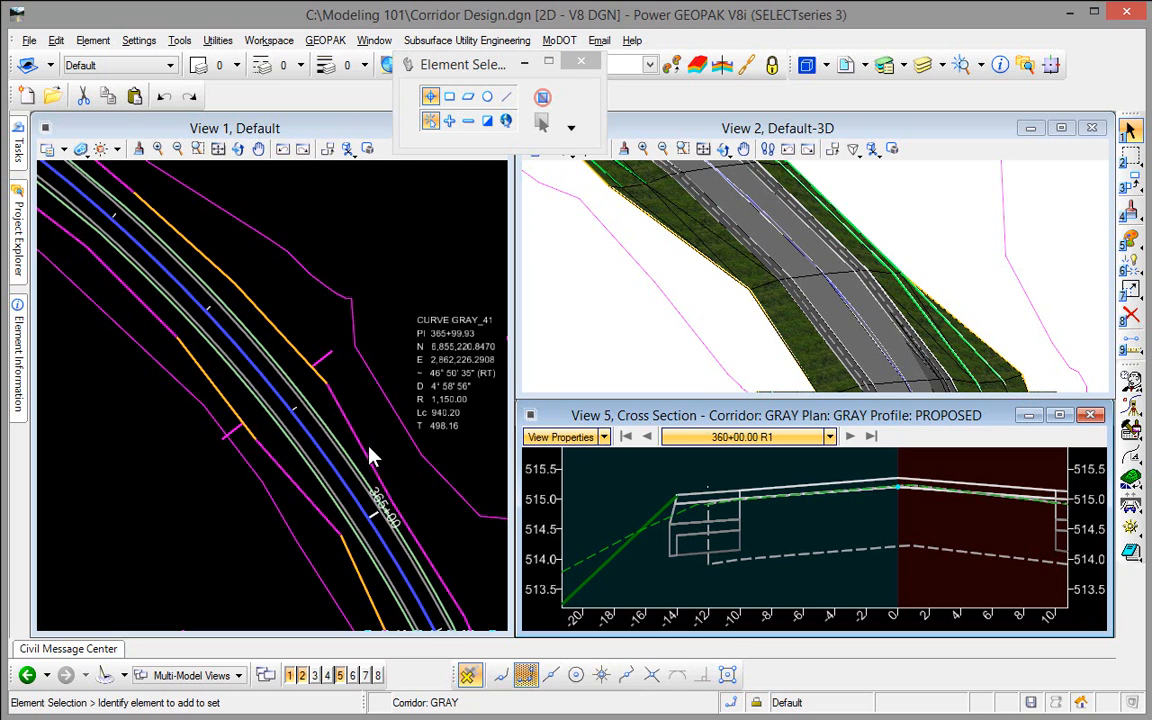
# Step: Start a point control on the GRAY corridor from station 360+00 to 380+00 with the description RT_EX_EOP
pyautogui.scroll(5, 315, 452)
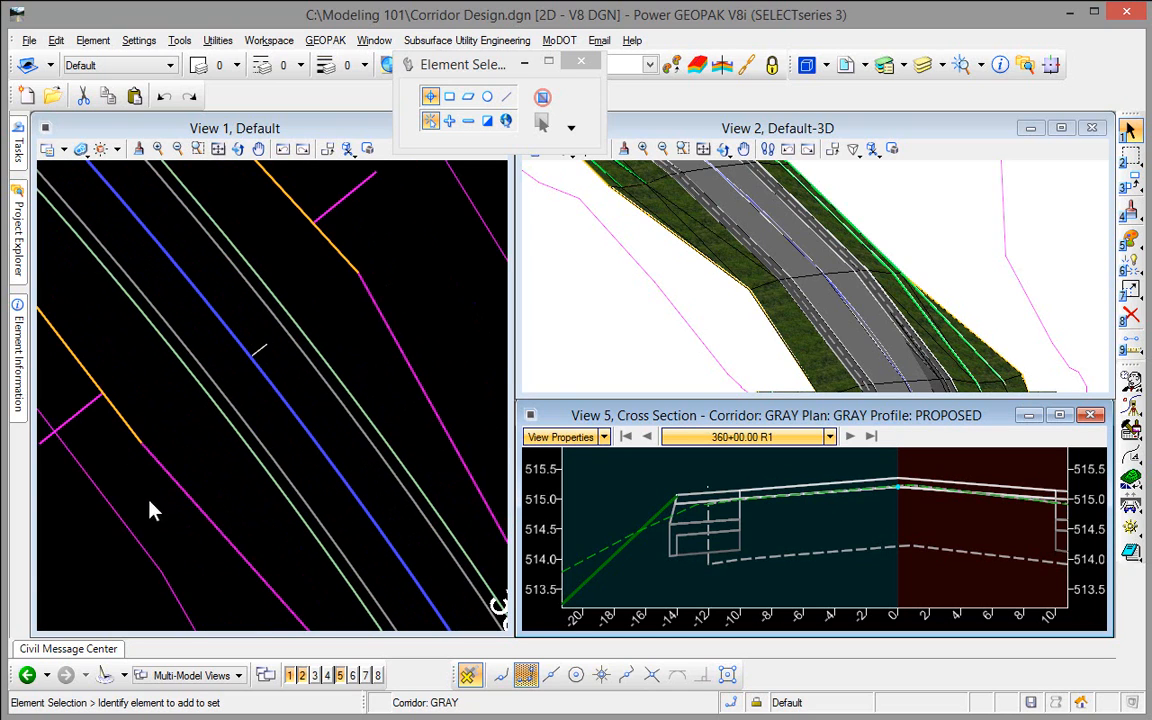
pyautogui.click(88, 559)
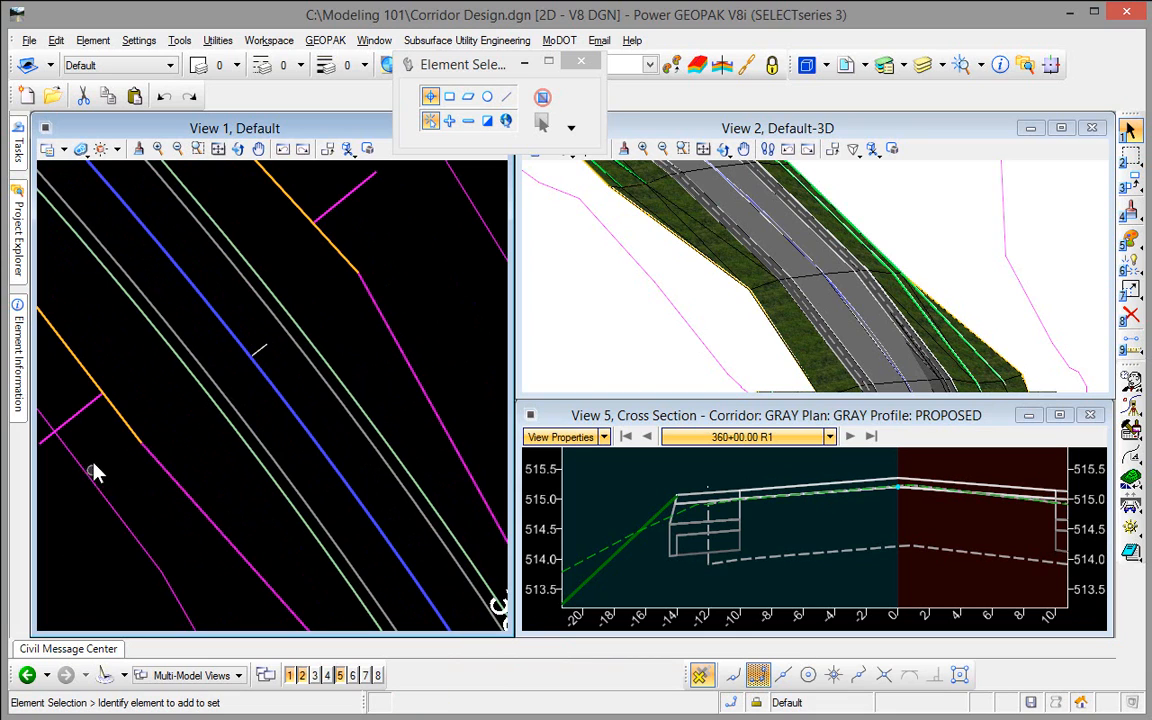
pyautogui.click(90, 408)
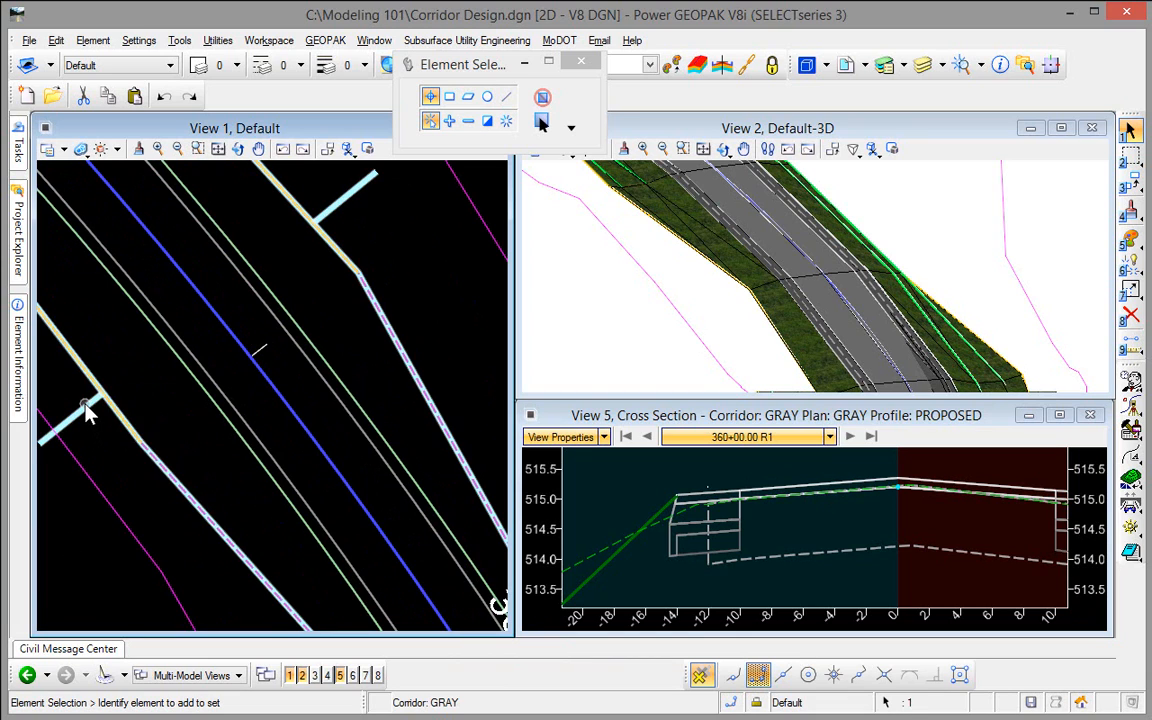
pyautogui.moveTo(239, 393)
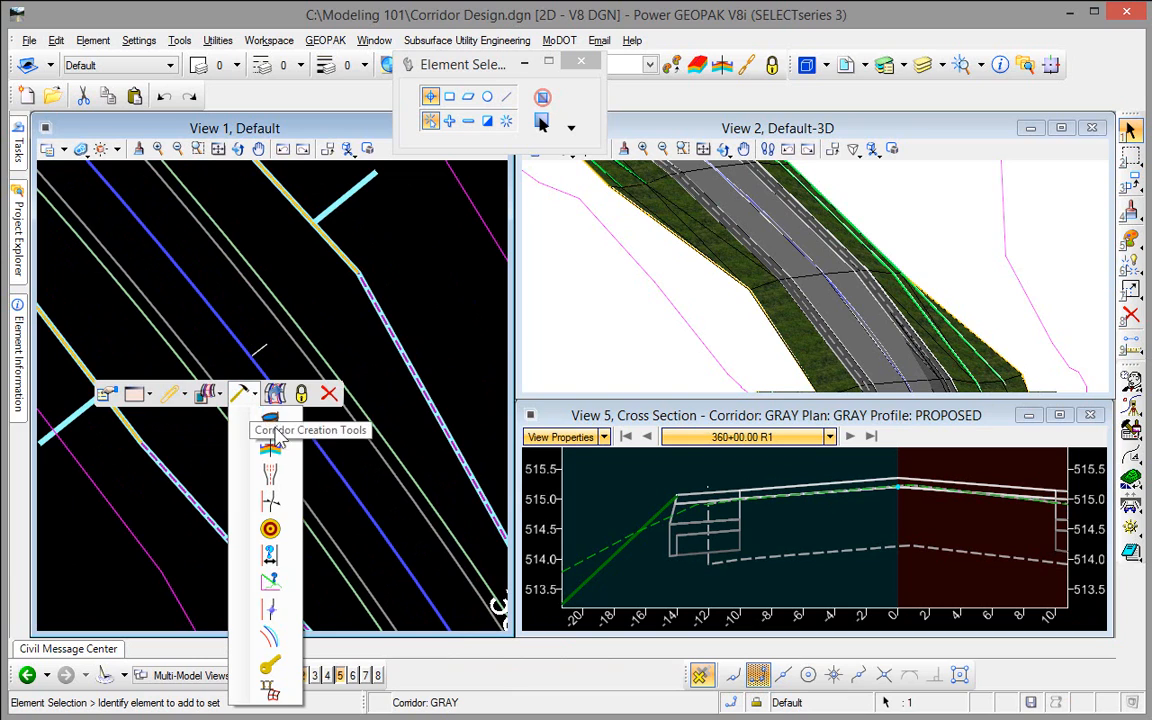
pyautogui.click(271, 636)
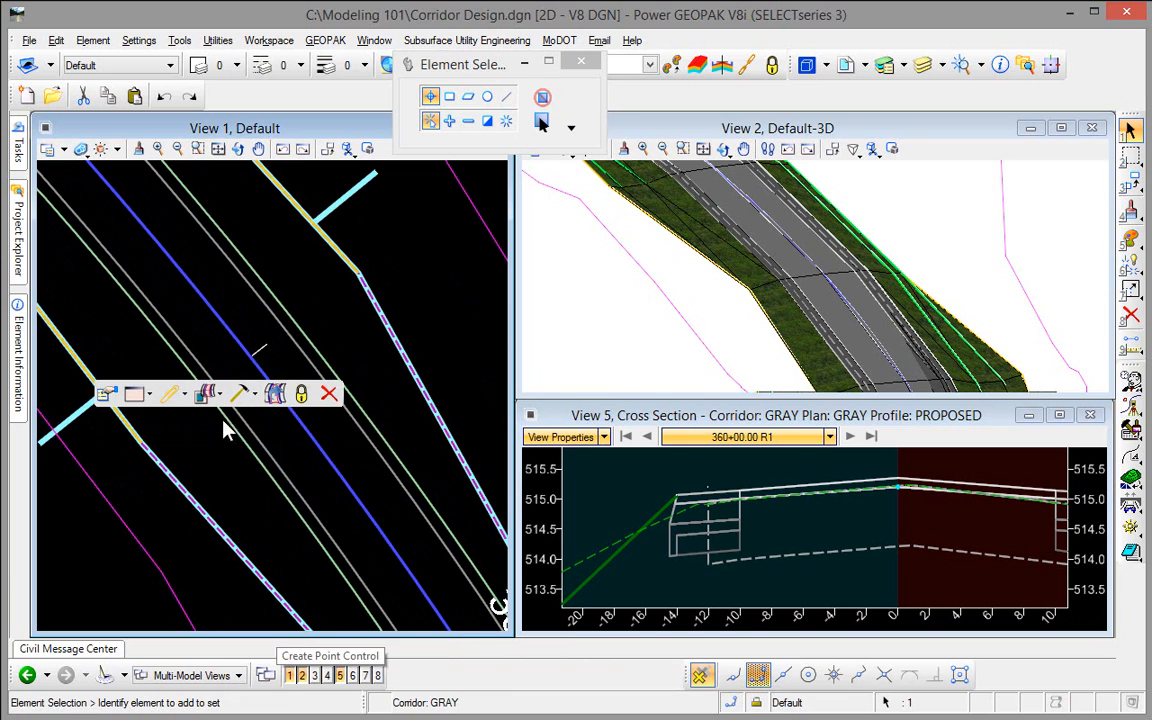
pyautogui.click(131, 346)
pyautogui.click(131, 346)
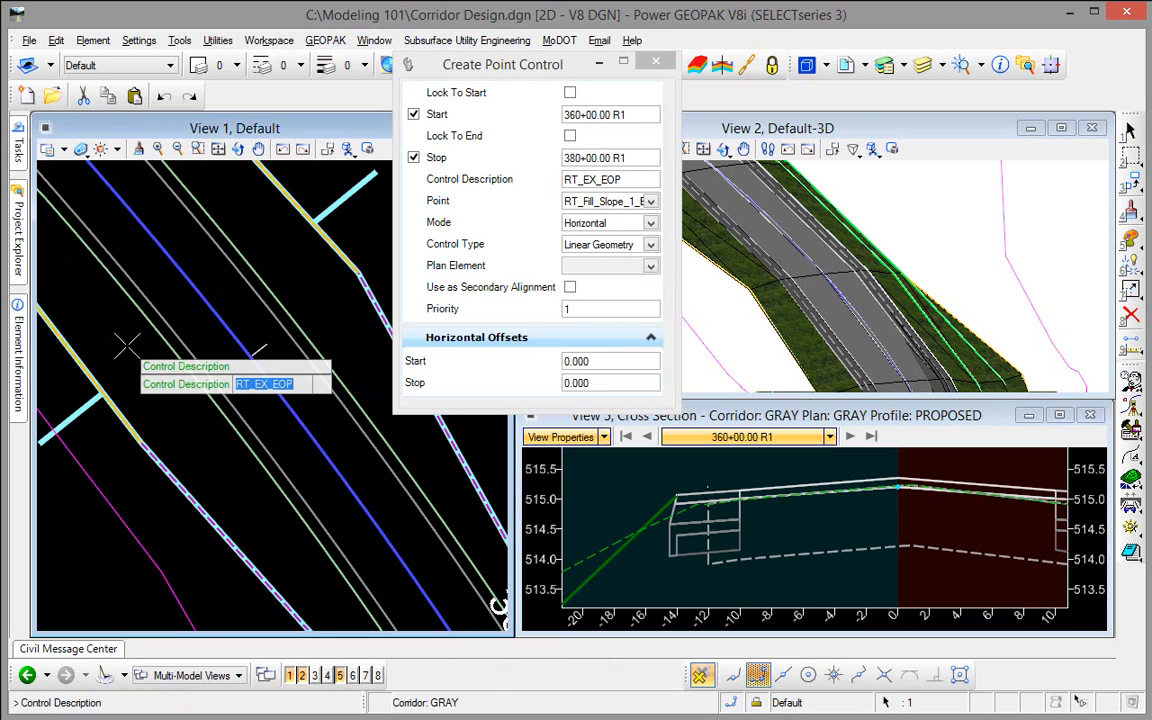
pyautogui.click(127, 345)
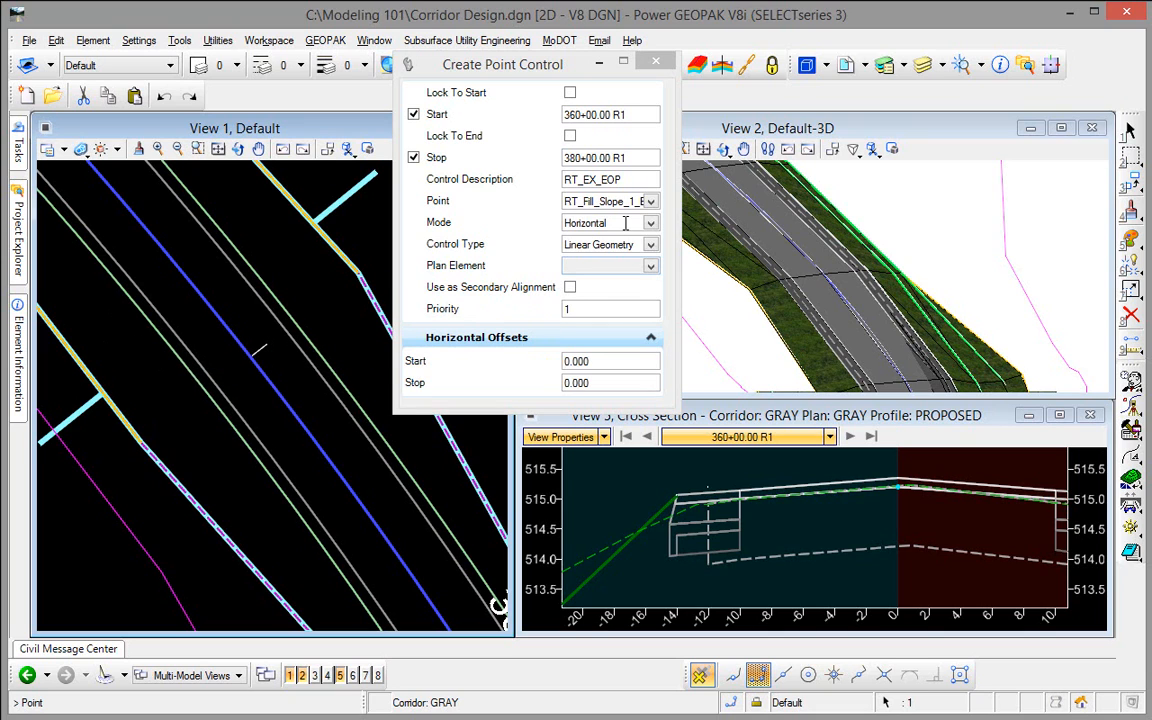
# Step: Assign the point control to point RT_EX_EOP with Horizontal mode and the Linear Geometry control type
pyautogui.click(650, 202)
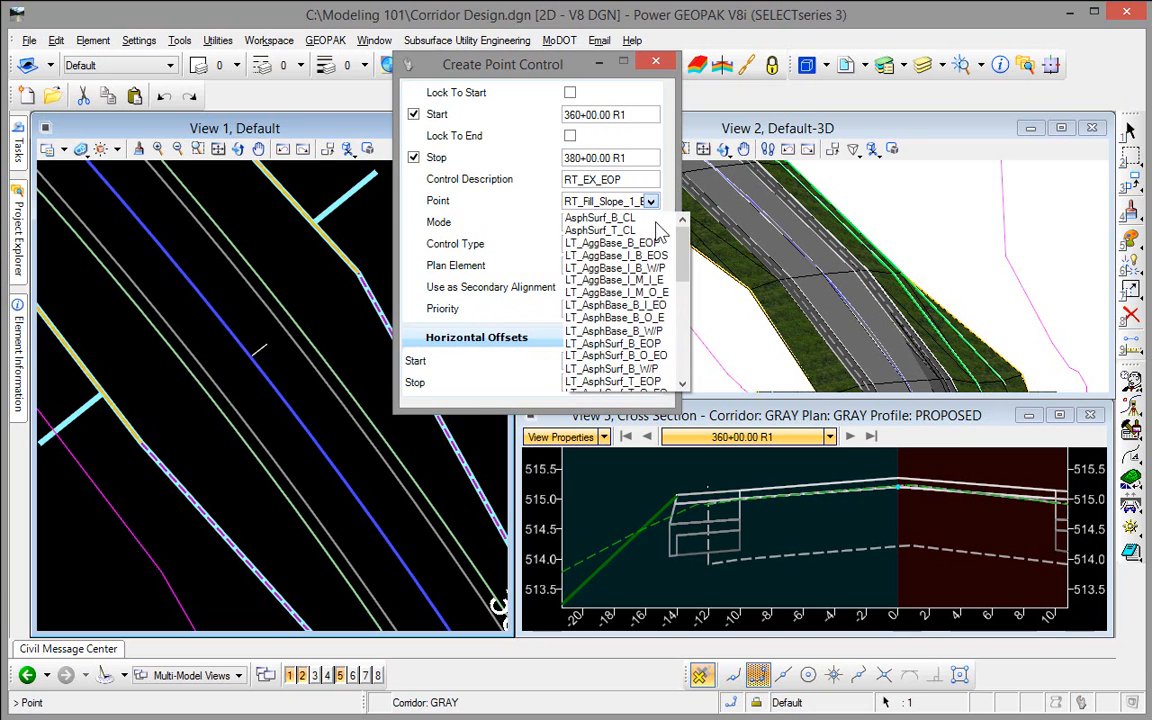
pyautogui.moveTo(689, 243); pyautogui.dragTo(700, 352)
pyautogui.click(650, 201)
pyautogui.moveTo(684, 284); pyautogui.dragTo(686, 340)
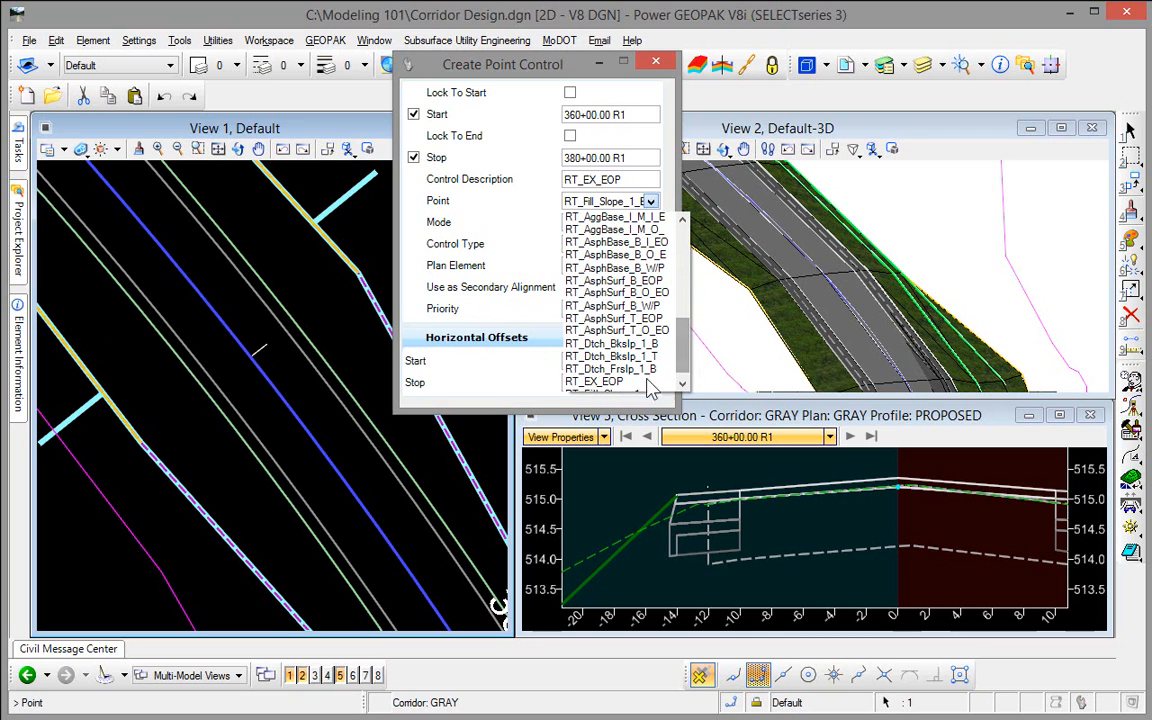
pyautogui.click(614, 382)
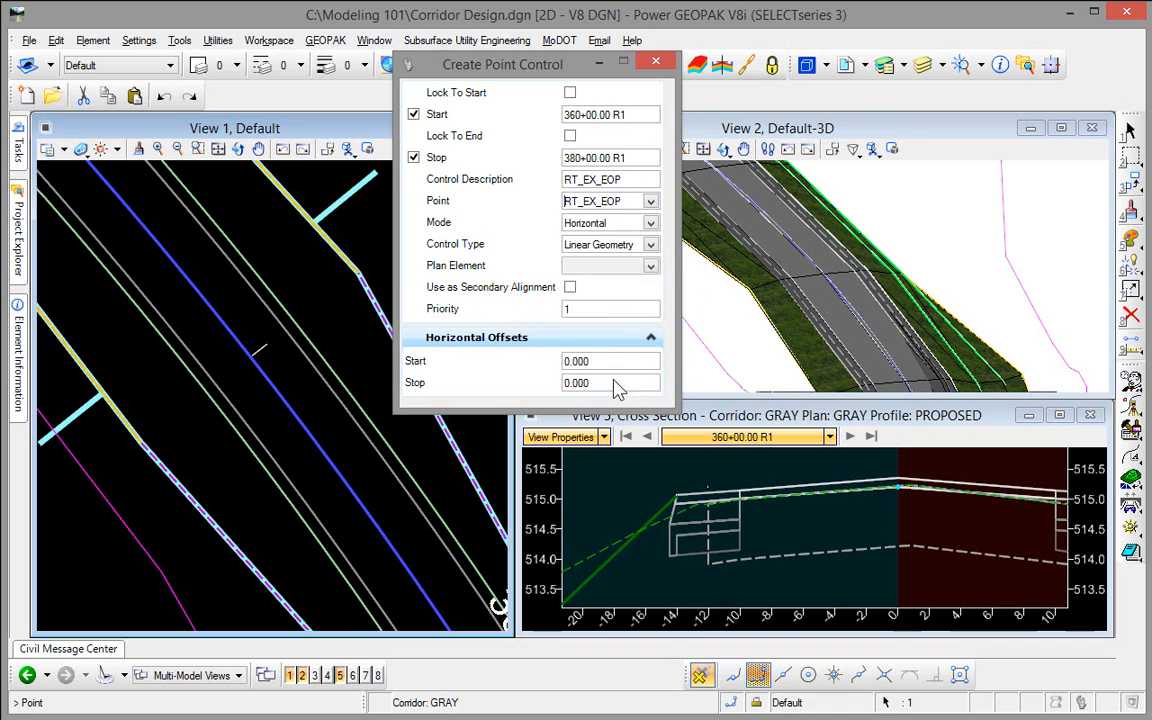
pyautogui.click(147, 423)
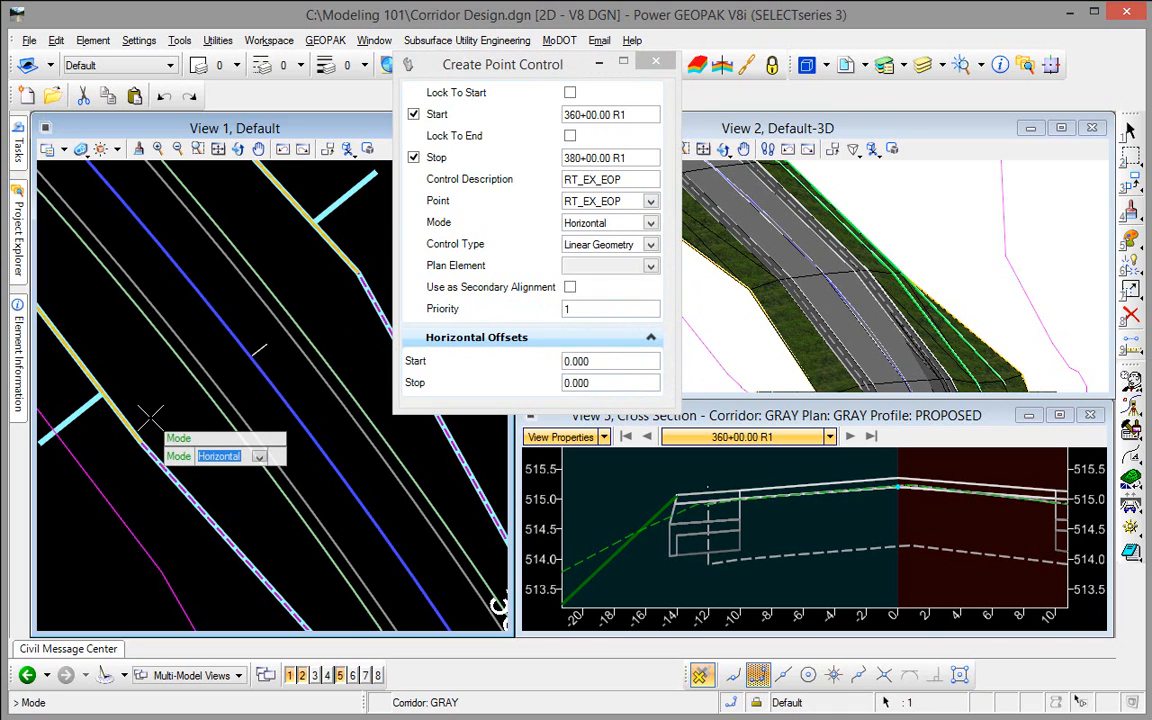
pyautogui.click(150, 418)
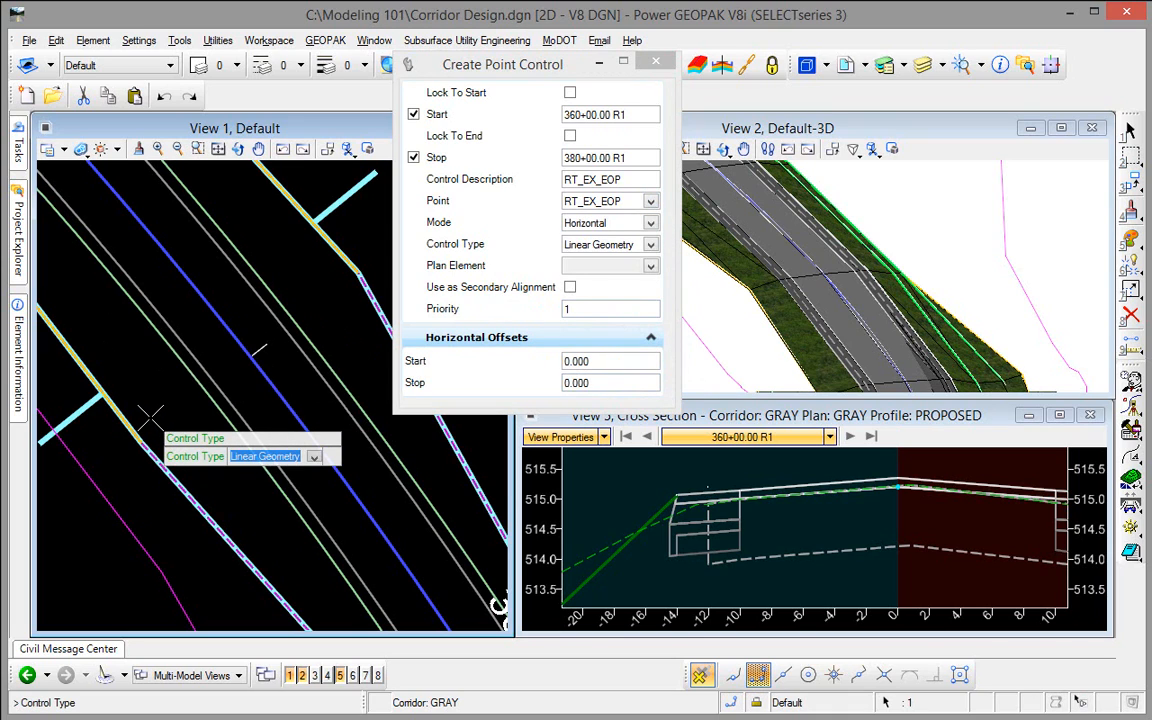
pyautogui.click(140, 372)
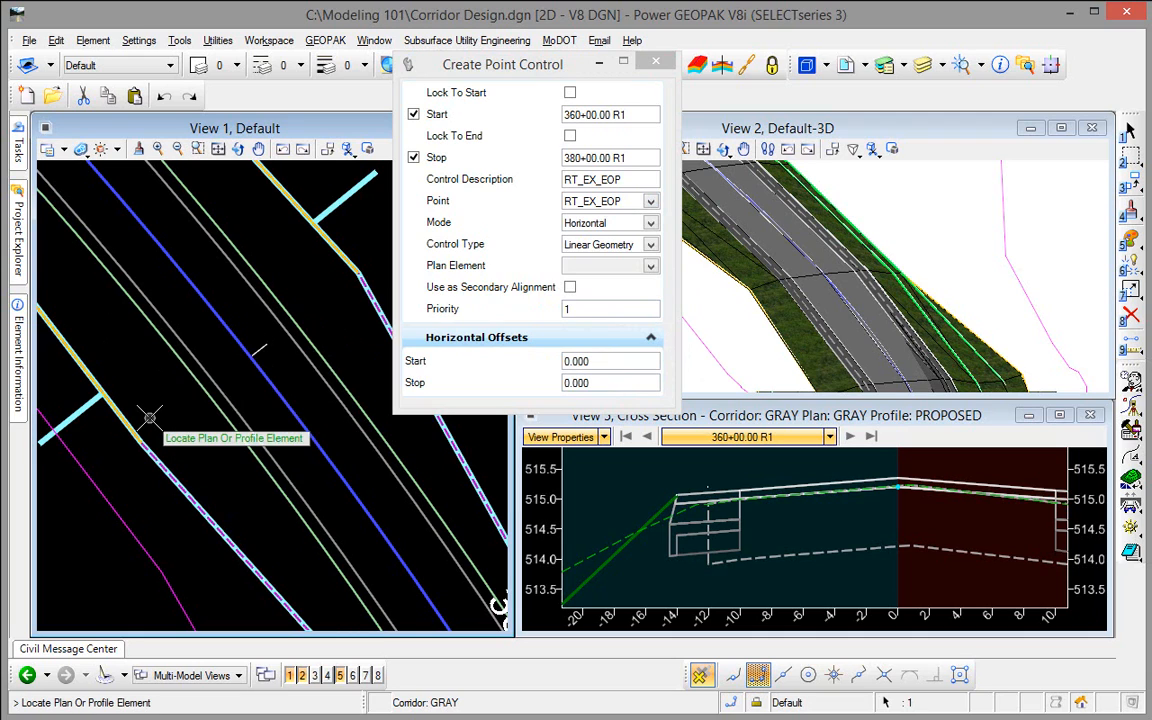
# Step: Use RT_EOP Existing as the plan element, not as secondary alignment, with priority 1 and horizontal offsets of 0.000
pyautogui.click(217, 384)
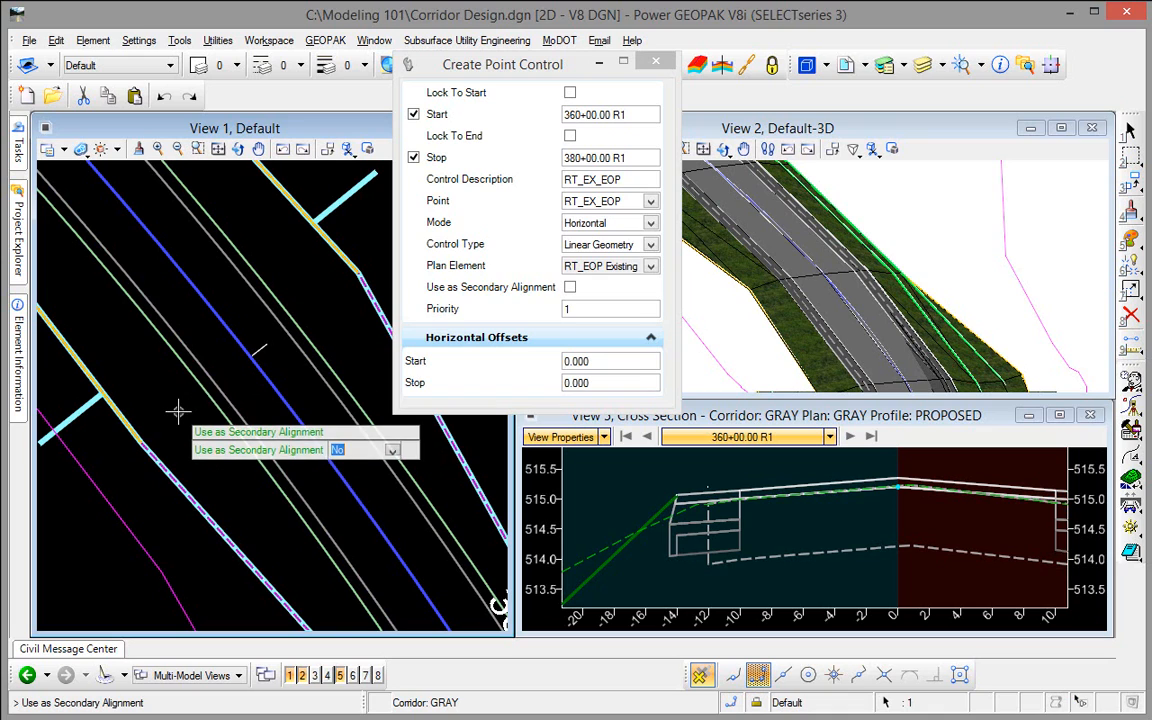
pyautogui.click(178, 411)
pyautogui.click(178, 410)
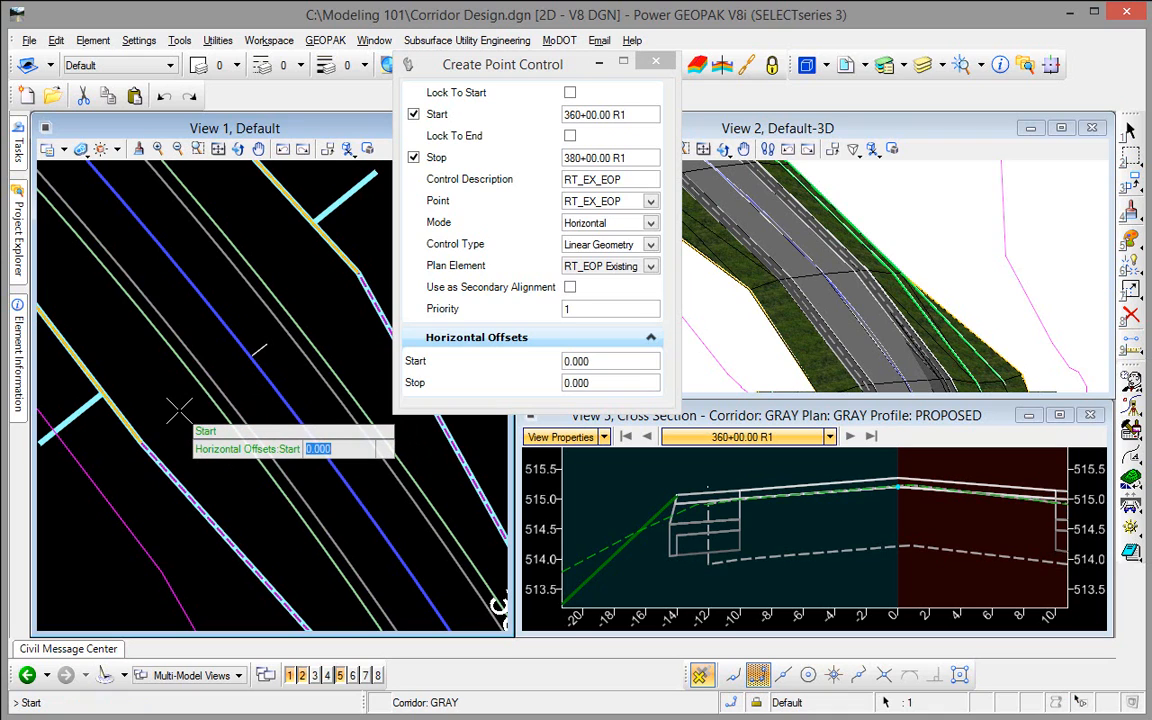
pyautogui.click(178, 411)
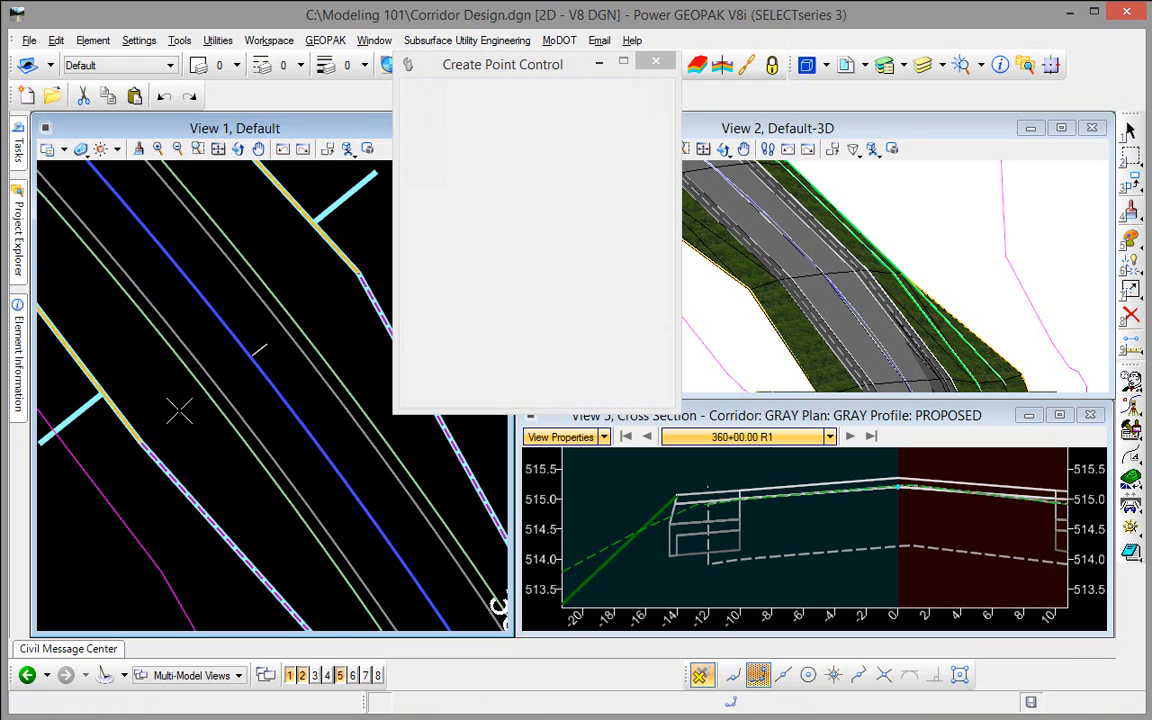
# Step: Start a second point control on the GRAY corridor from station 360+00 to 380+00 with the description LT_EX_EOP
pyautogui.scroll(-1, 733, 497)
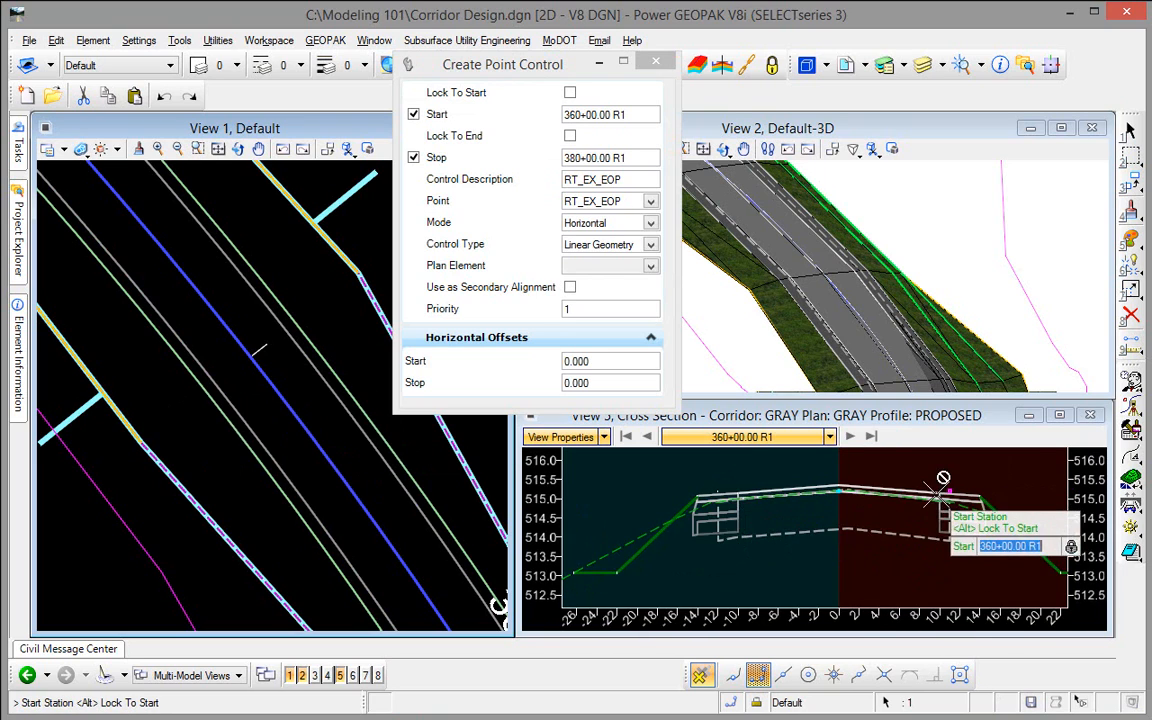
pyautogui.scroll(1, 943, 489)
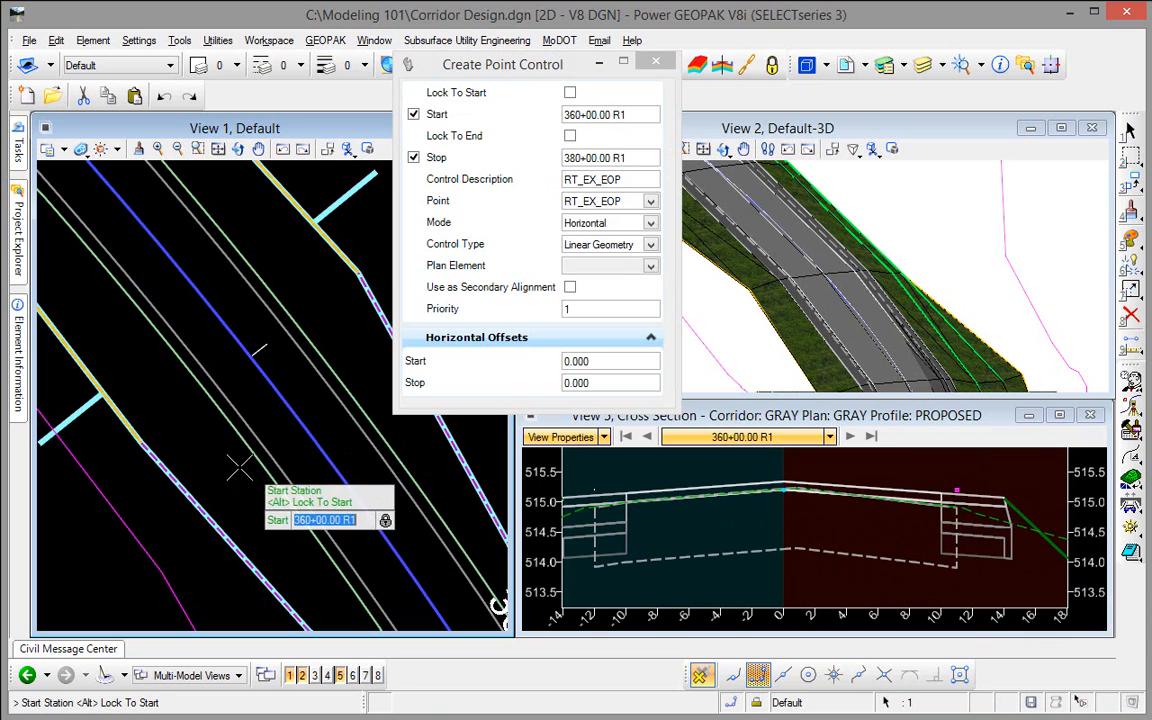
pyautogui.click(172, 416)
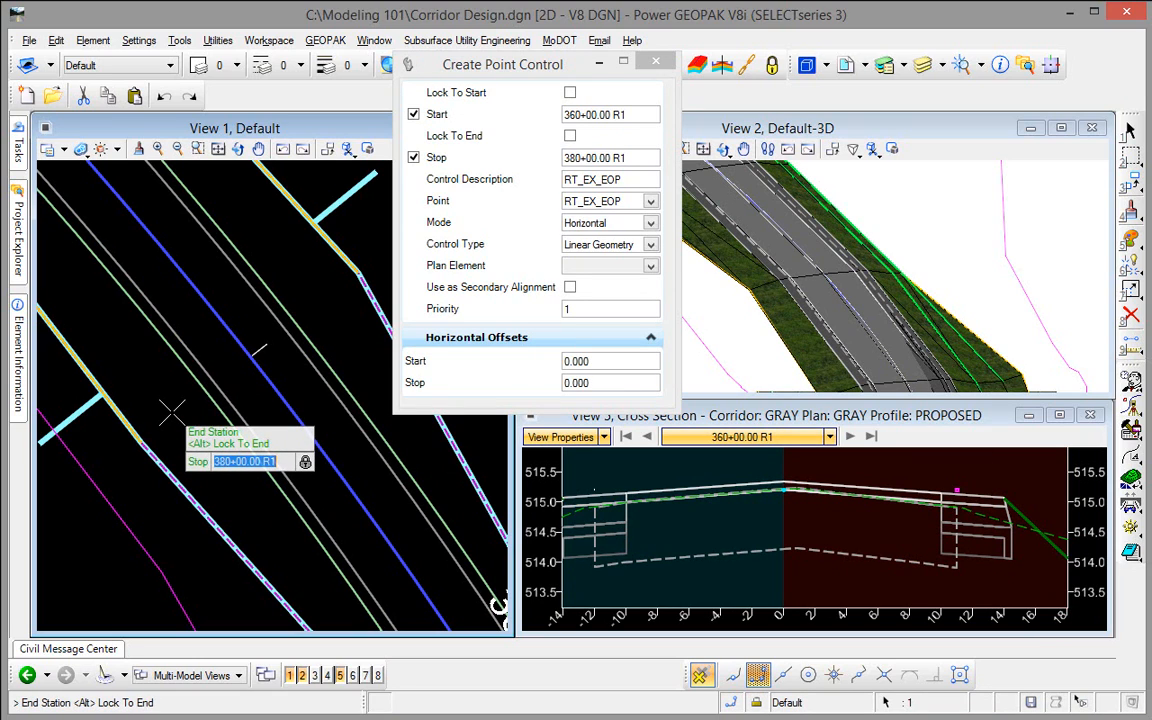
pyautogui.press('Left')
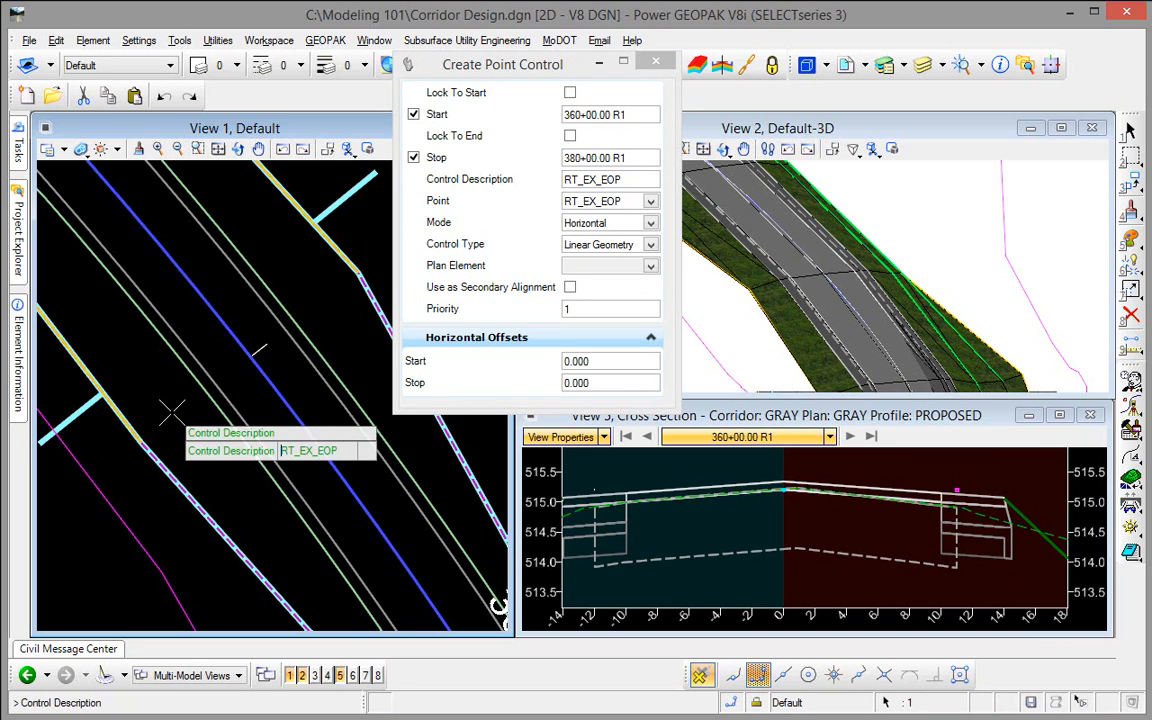
pyautogui.write('L')
pyautogui.press('Return')
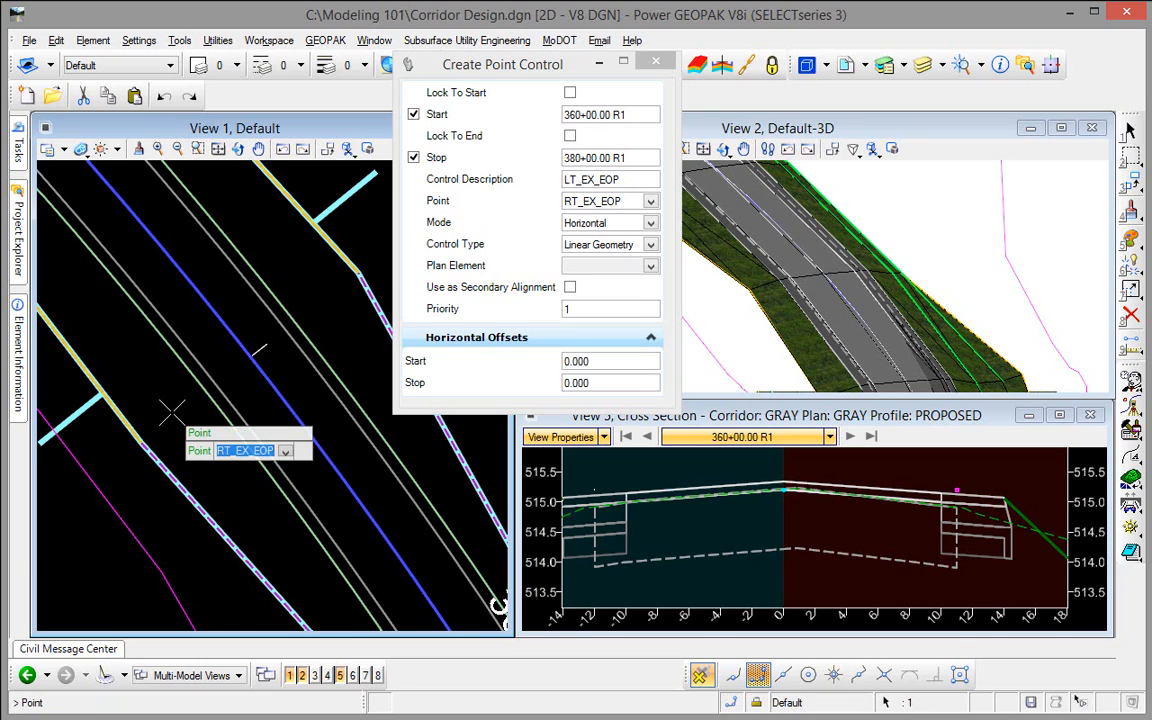
# Step: Assign the second point control to point LT_EX_EOP with Horizontal mode and the Linear Geometry control type
pyautogui.press('Up')
pyautogui.press('Up')
pyautogui.press('Up')
pyautogui.press('Up')
pyautogui.press('Up')
pyautogui.press('Up')
pyautogui.press('Up')
pyautogui.press('Up')
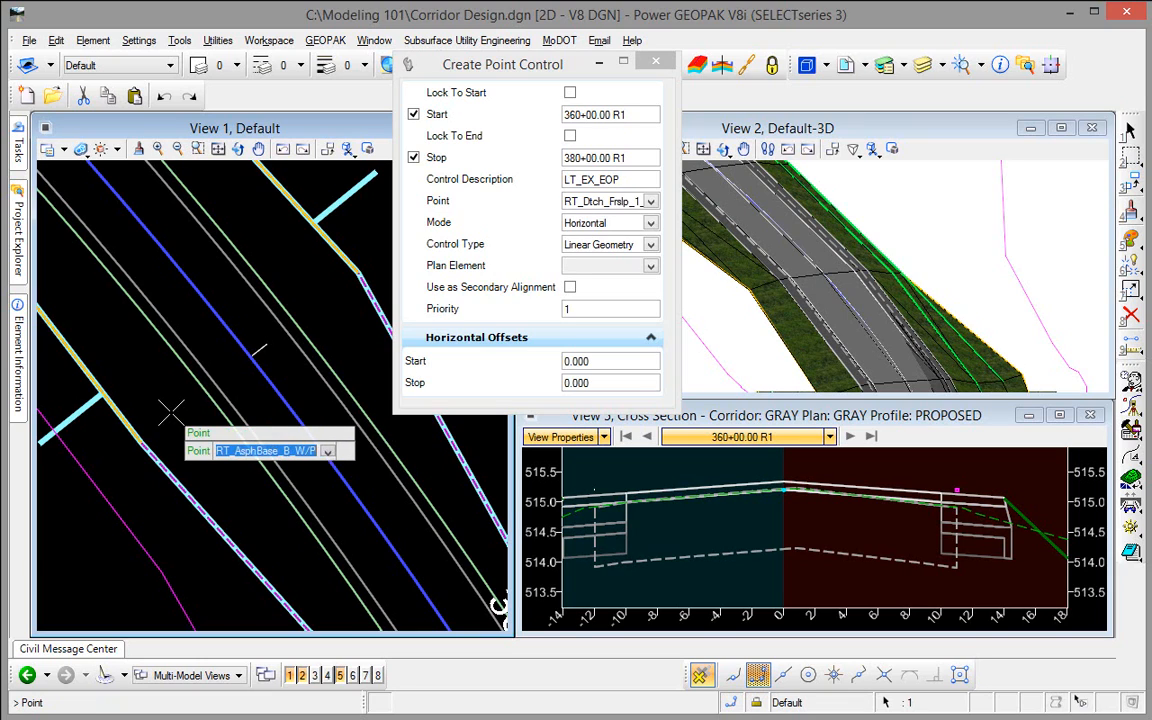
pyautogui.press('Up')
pyautogui.press('Up')
pyautogui.press('Up')
pyautogui.press('Up')
pyautogui.press('Up')
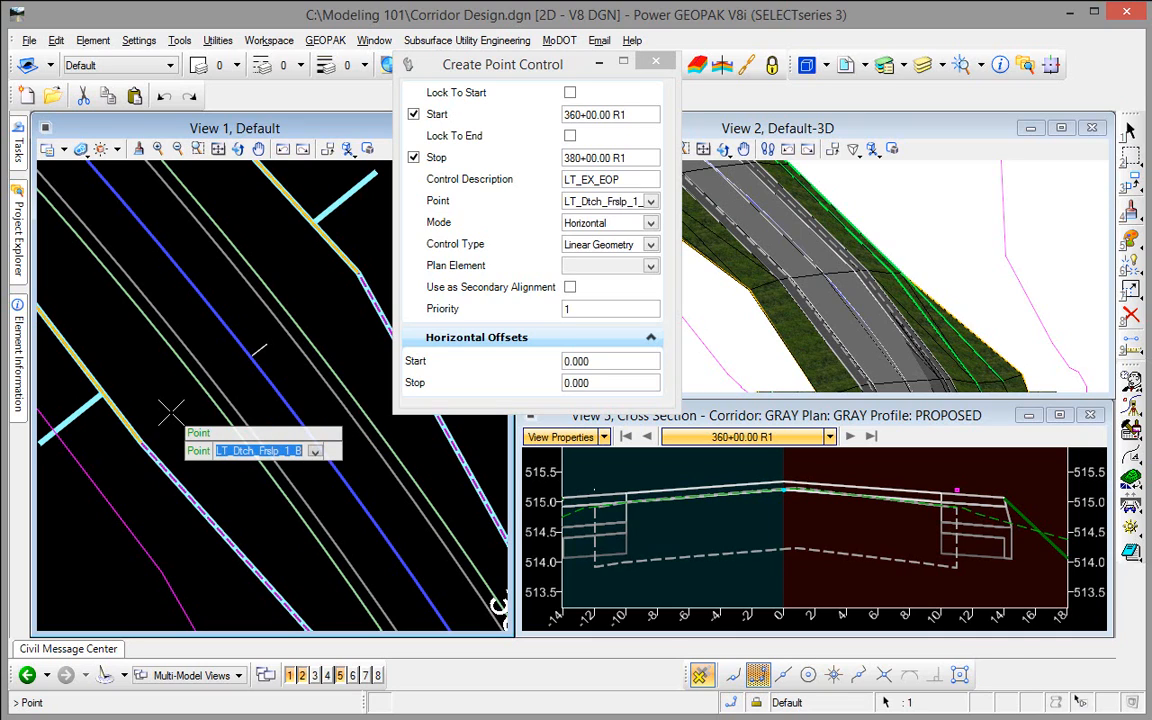
pyautogui.press('Up')
pyautogui.press('Up')
pyautogui.press('Up')
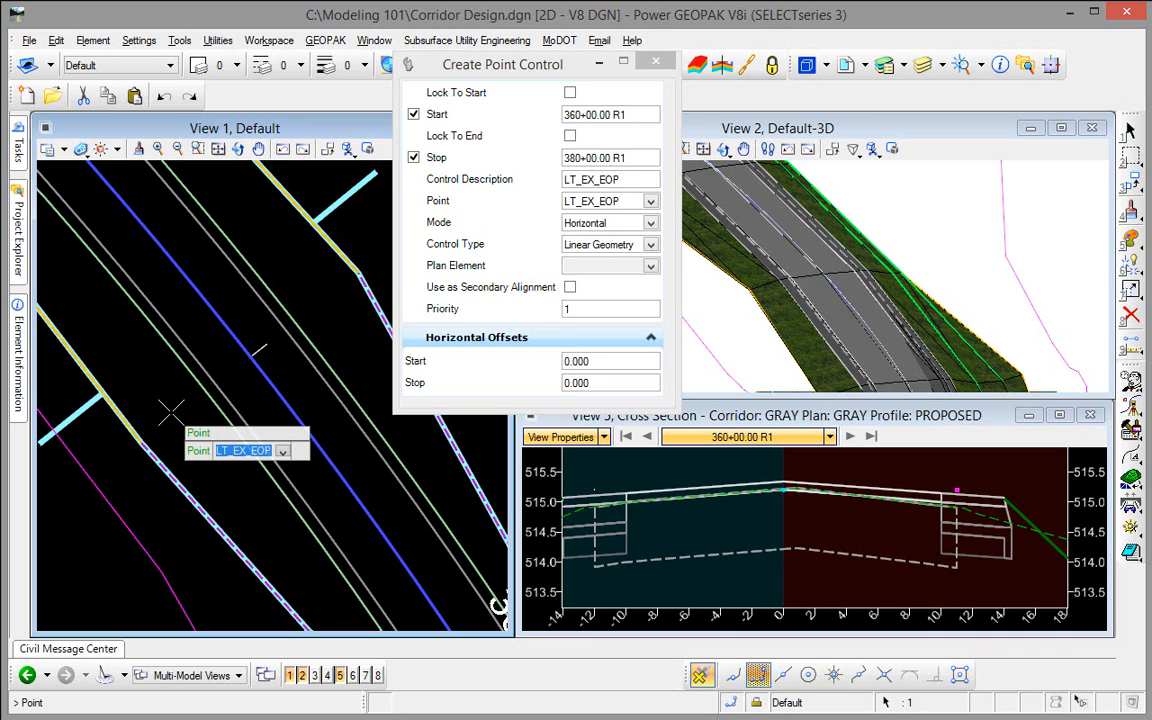
pyautogui.press('Return')
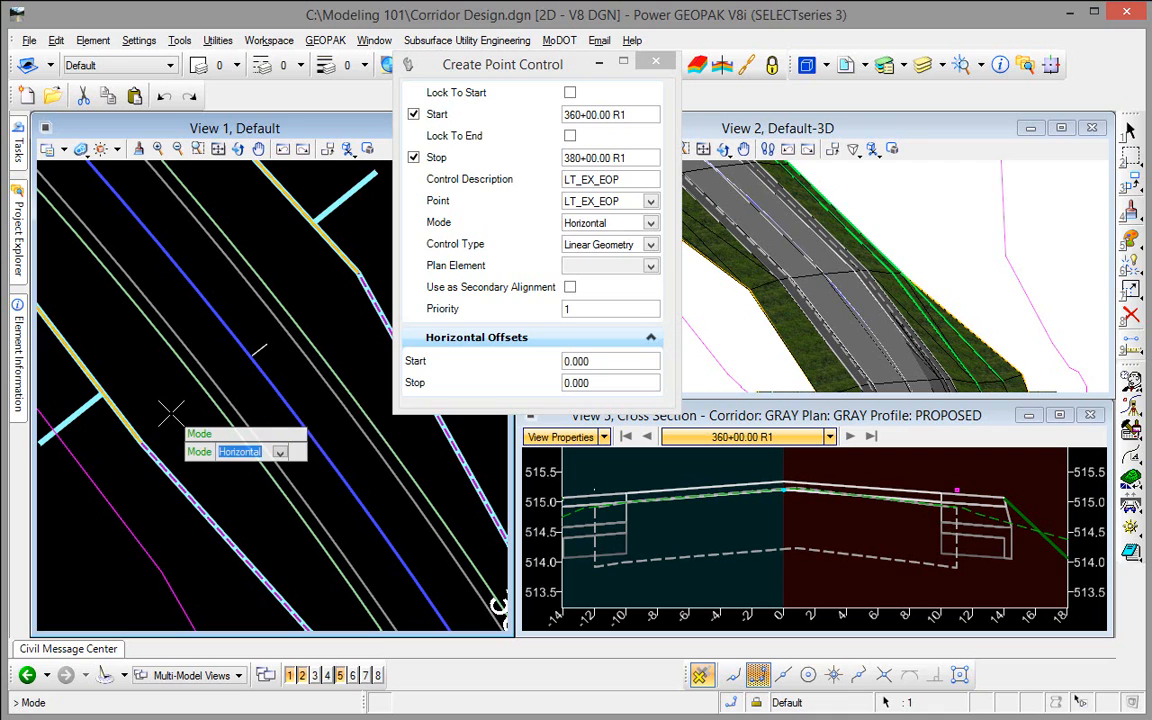
pyautogui.press('Return')
pyautogui.press('Return')
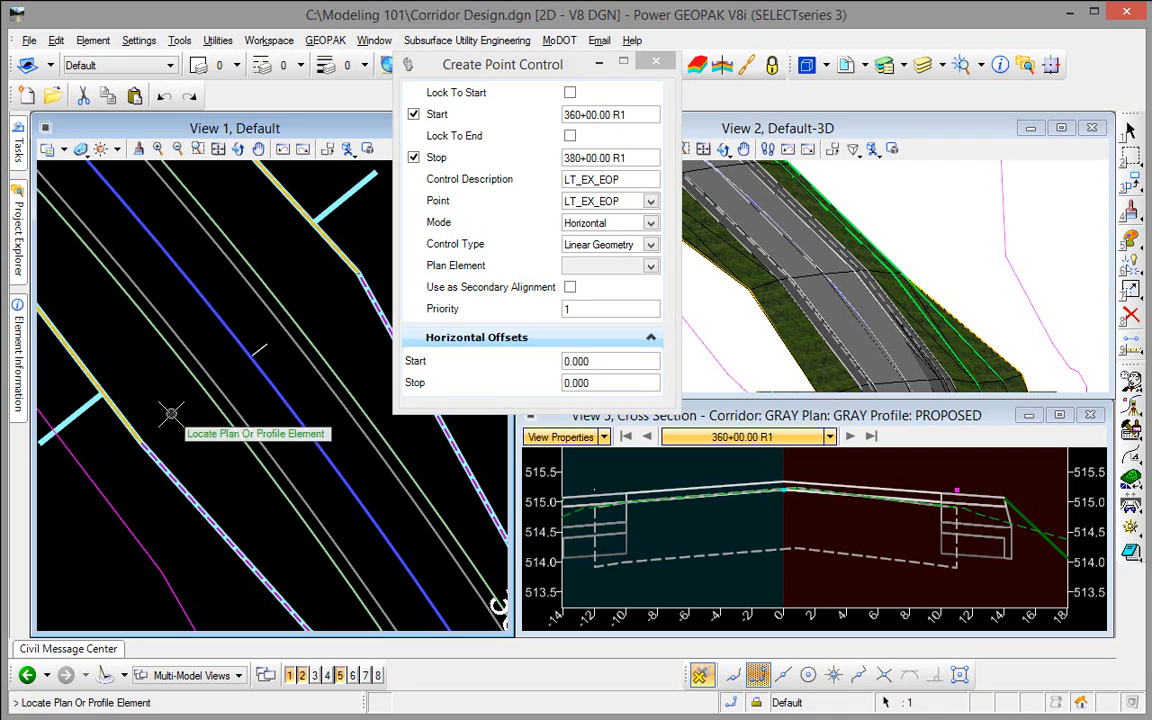
# Step: Use LT_EOP Existing as the plan element with priority 1 and horizontal offsets of 0.000, and end the point control command
pyautogui.click(309, 358)
pyautogui.press('Return')
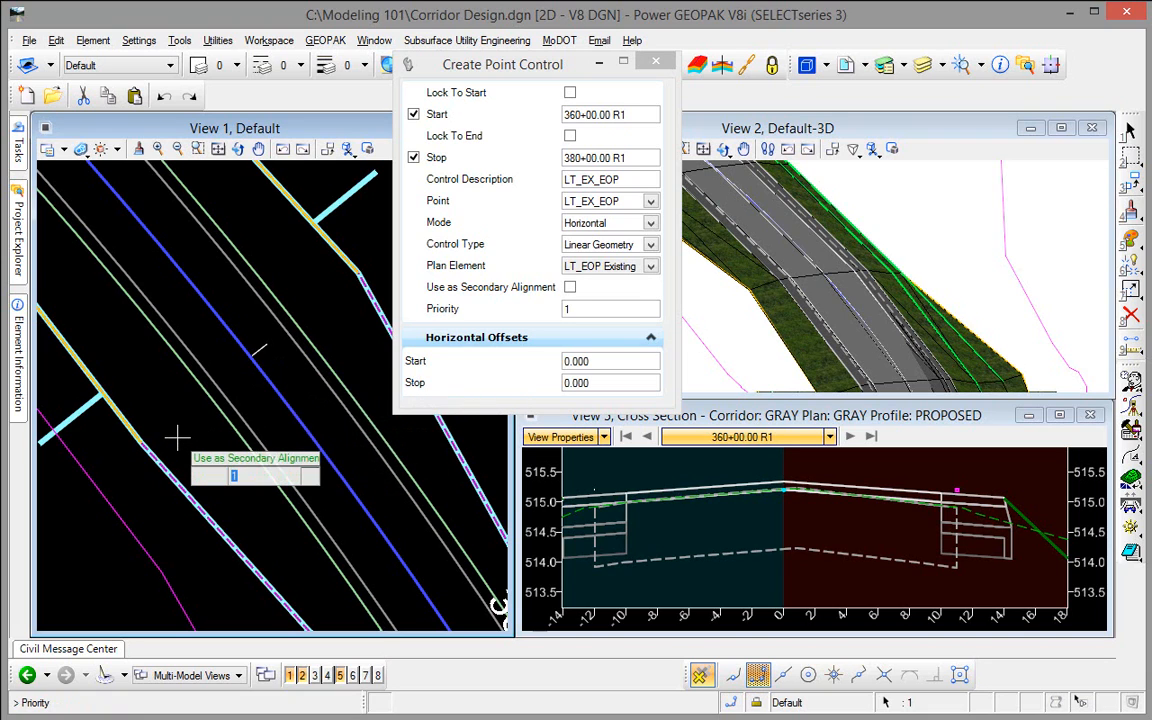
pyautogui.press('Return')
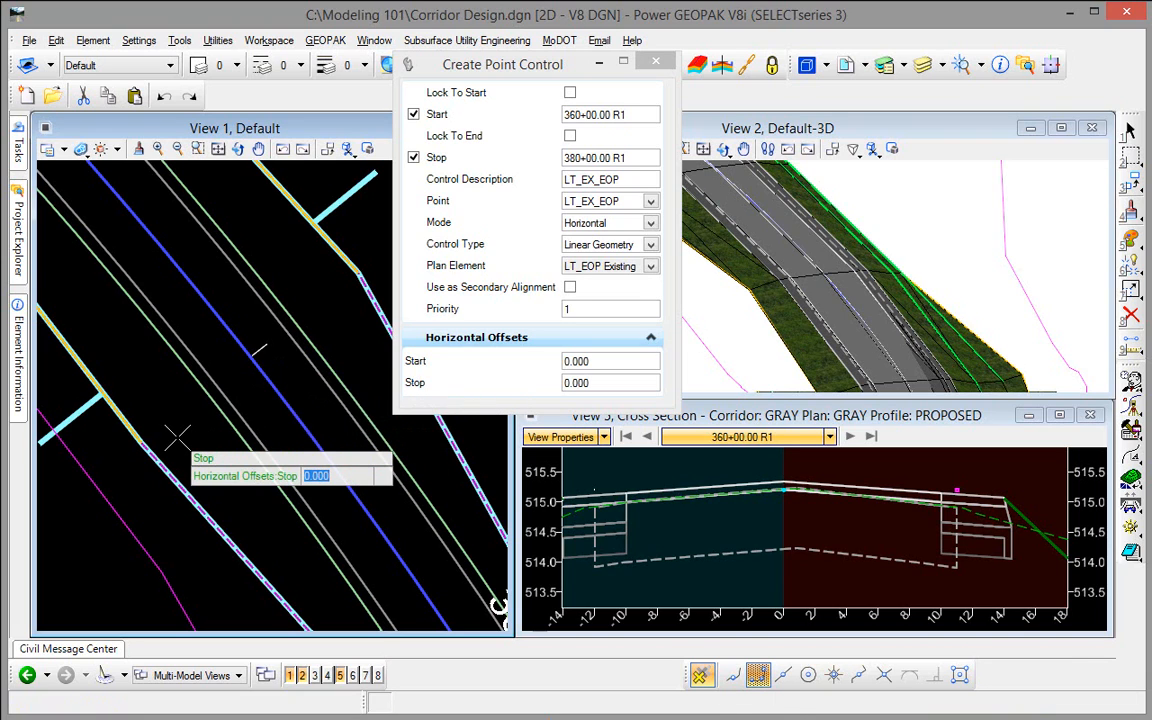
pyautogui.press('Return')
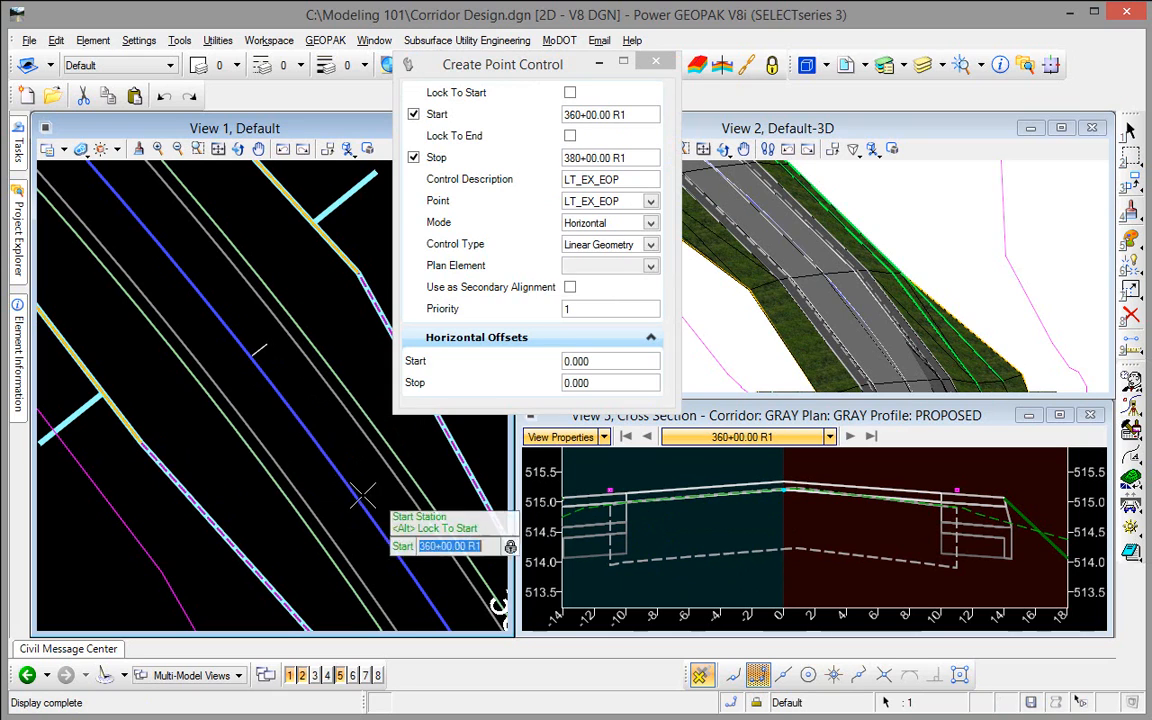
pyautogui.press('Escape')
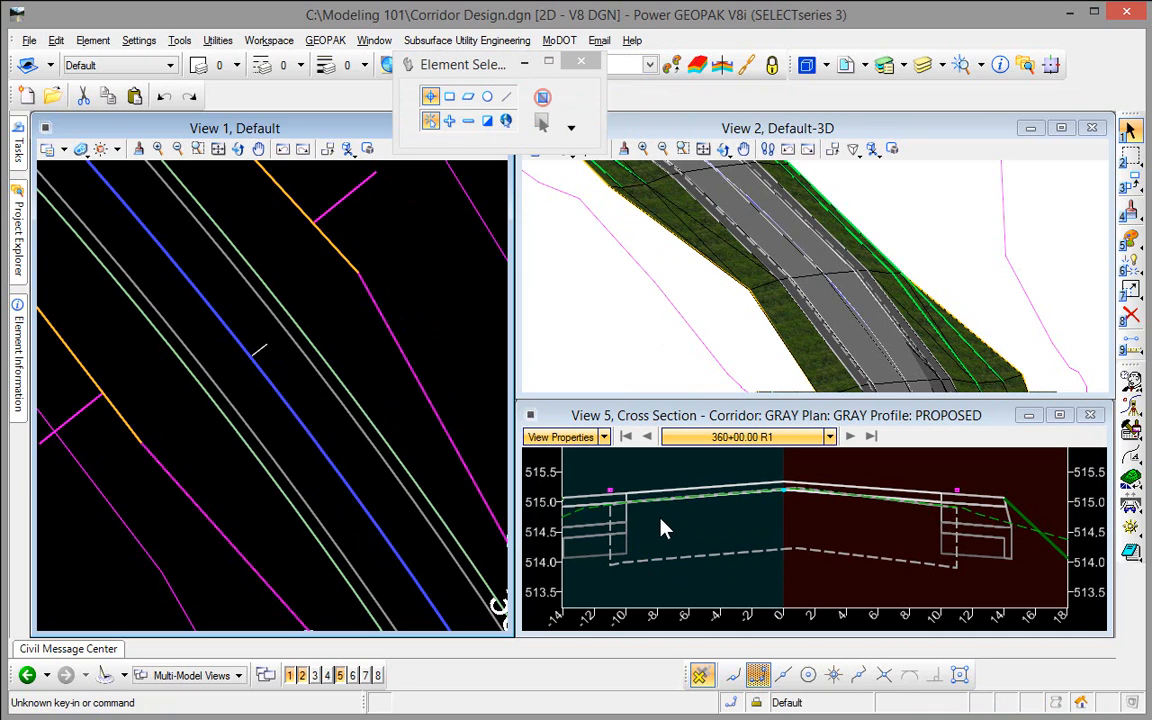
# Step: Examine the asphalt leveling course against the existing pavement at the edge and crown of the station 360+00 cross section
pyautogui.scroll(5, 897, 527)
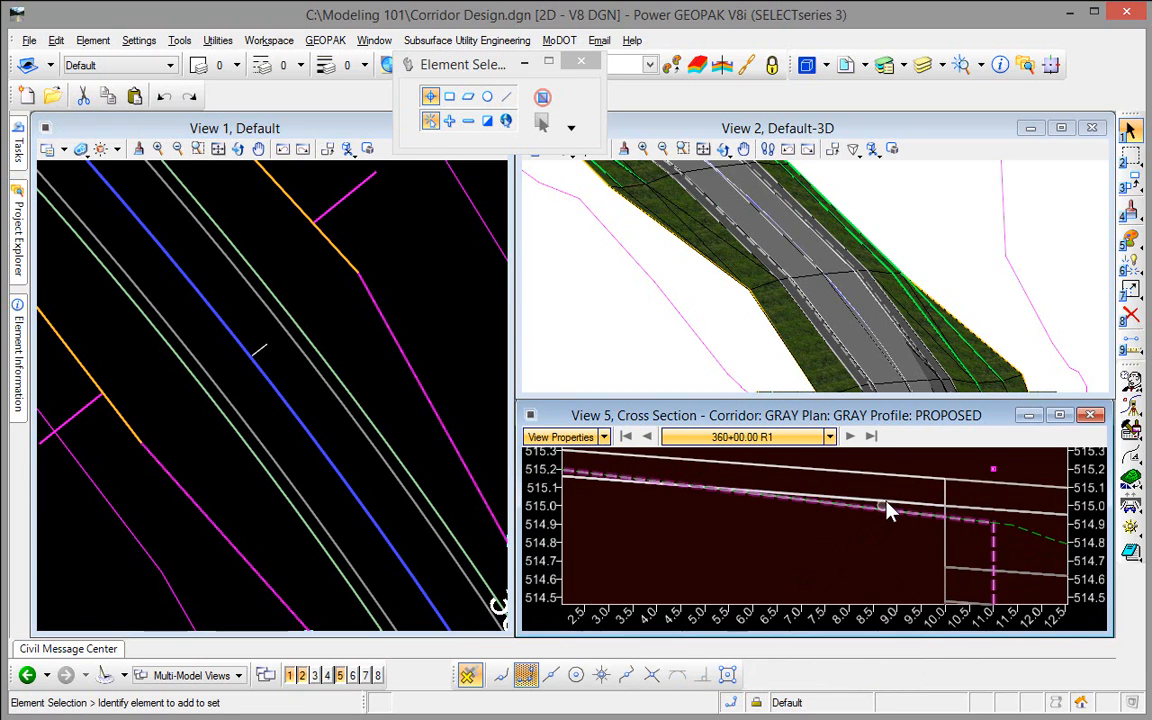
pyautogui.moveTo(888, 507)
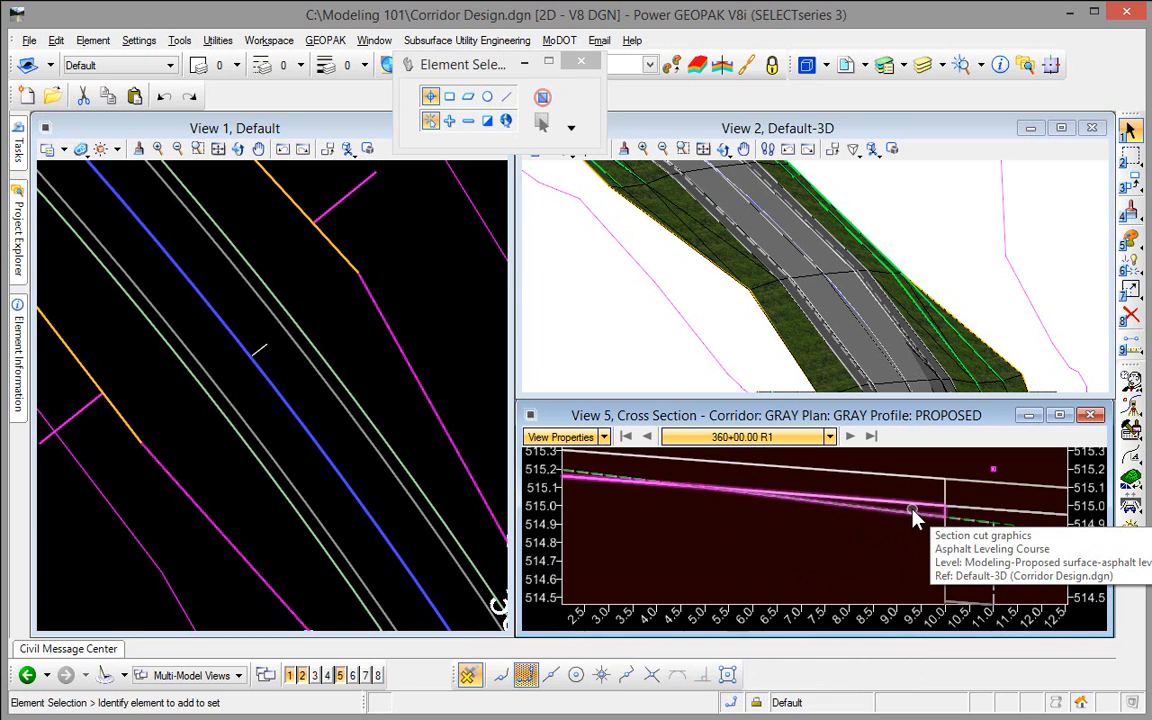
pyautogui.scroll(-2, 753, 548)
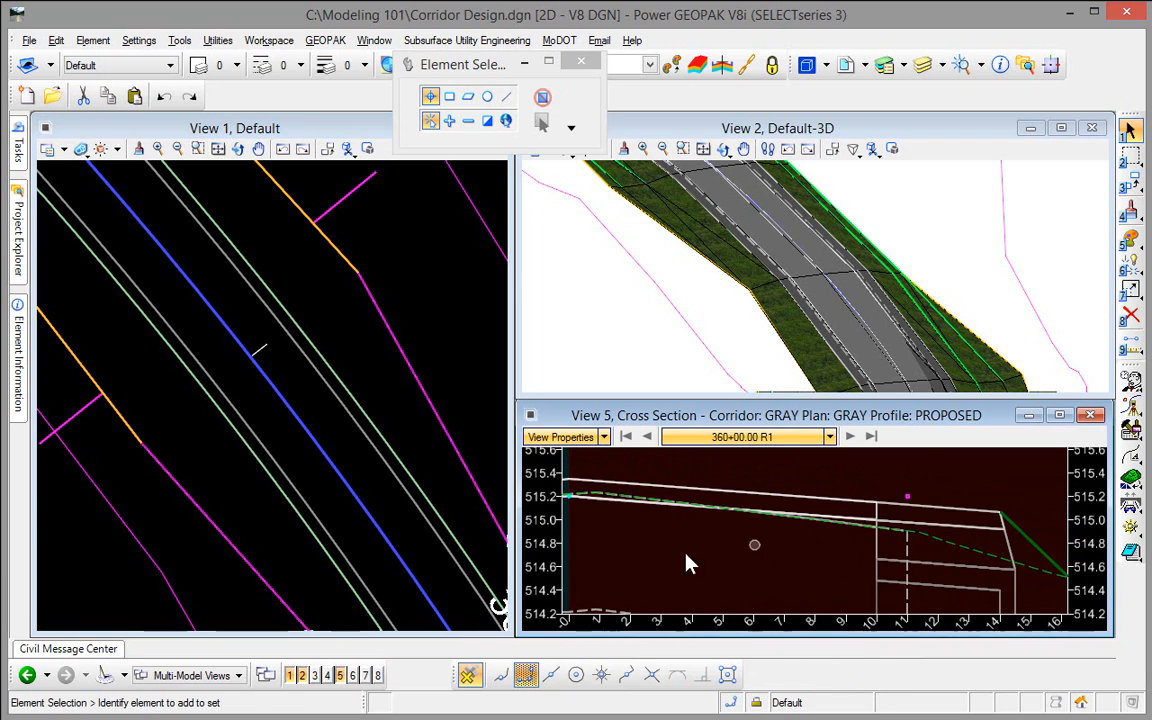
pyautogui.moveTo(689, 556); pyautogui.dragTo(820, 550, button='middle')
pyautogui.rightClick(812, 540)
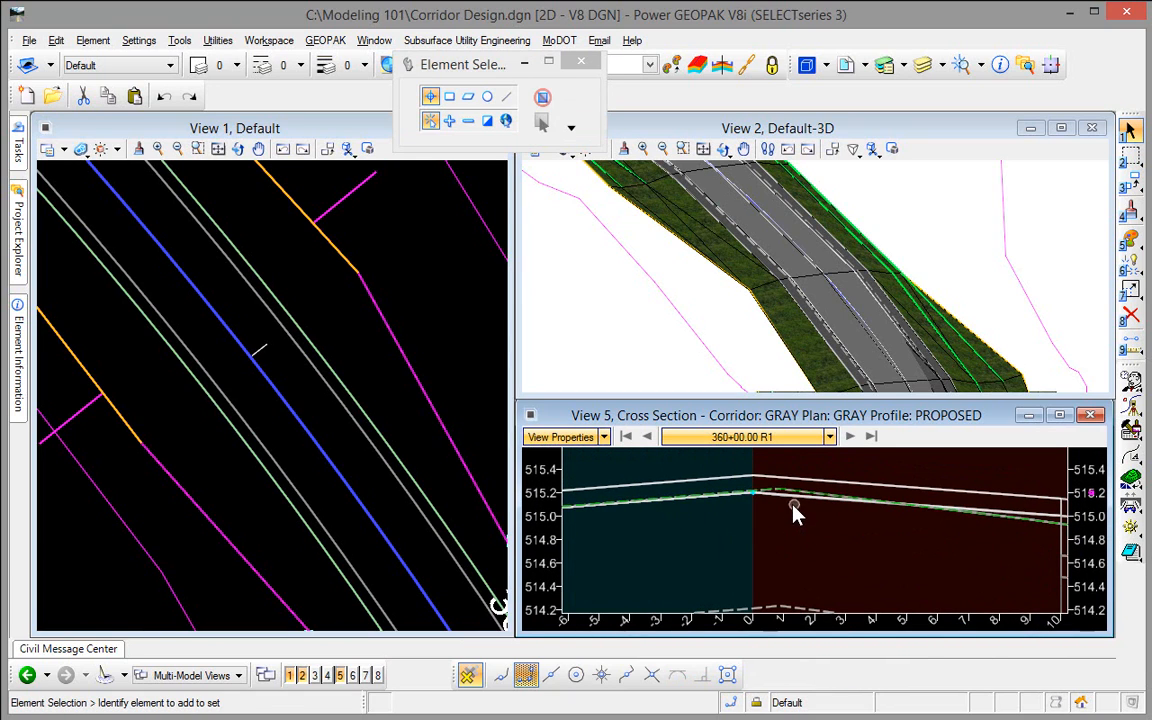
pyautogui.scroll(2, 790, 508)
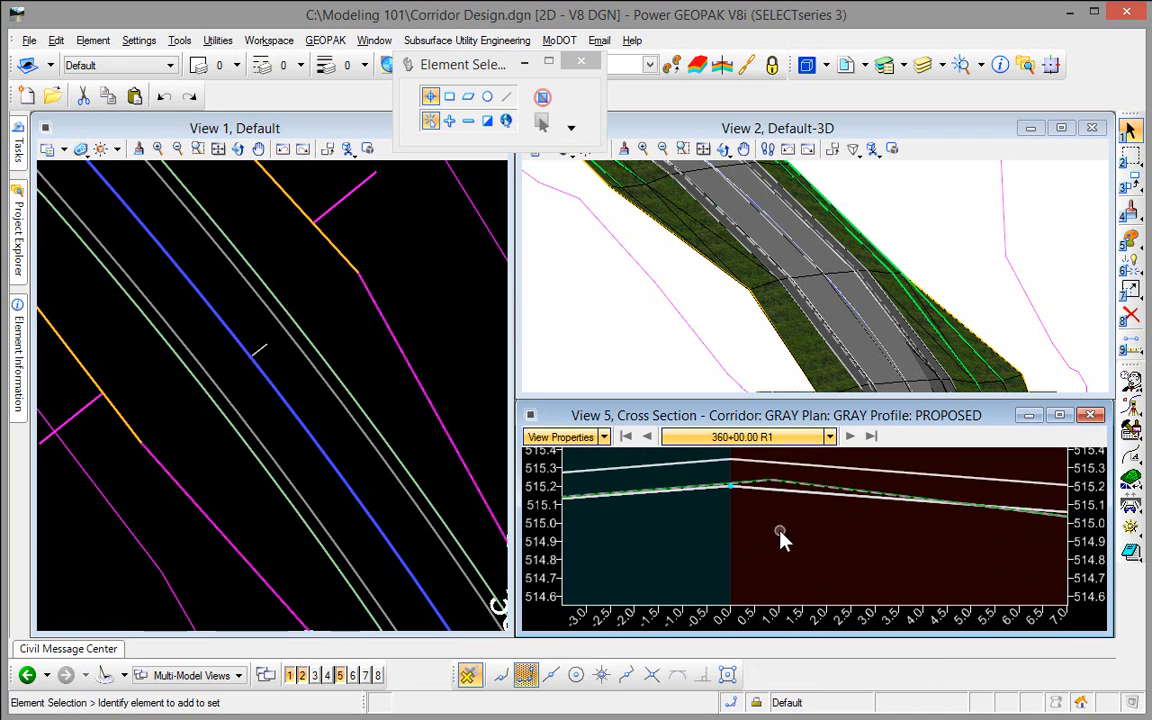
pyautogui.scroll(-4, 782, 531)
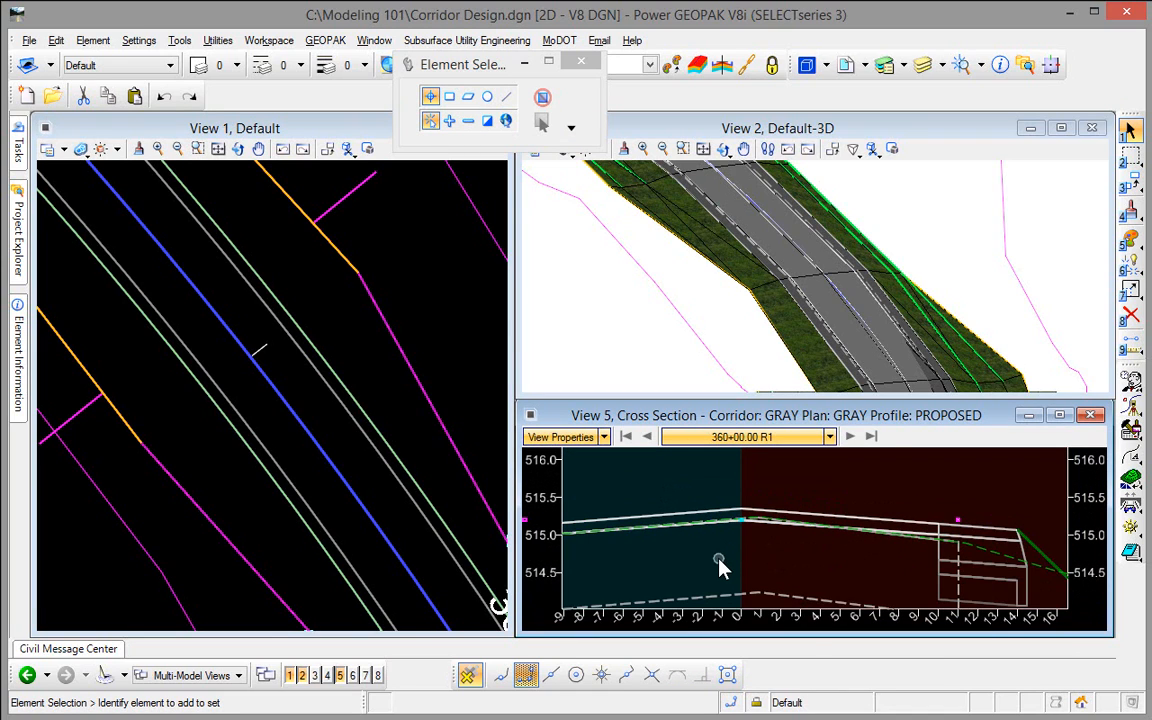
pyautogui.moveTo(724, 563); pyautogui.dragTo(792, 533, button='middle')
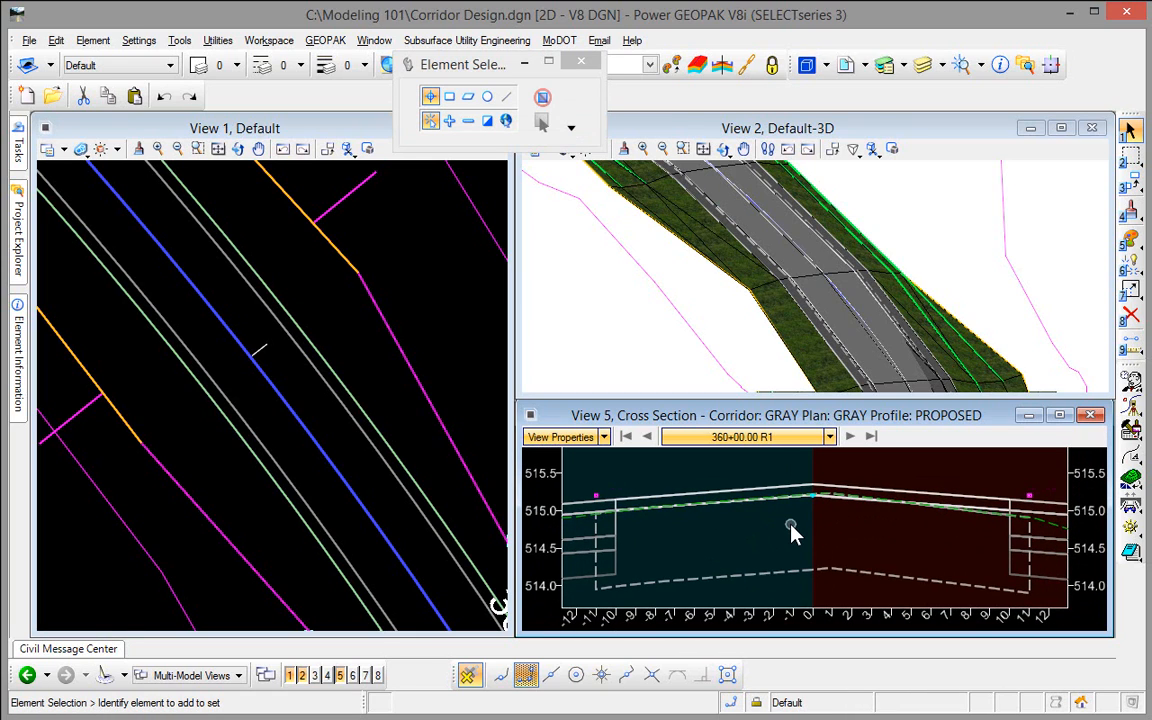
# Step: Set the GRAY corridor's design stage to 2 - Design
pyautogui.click(375, 231)
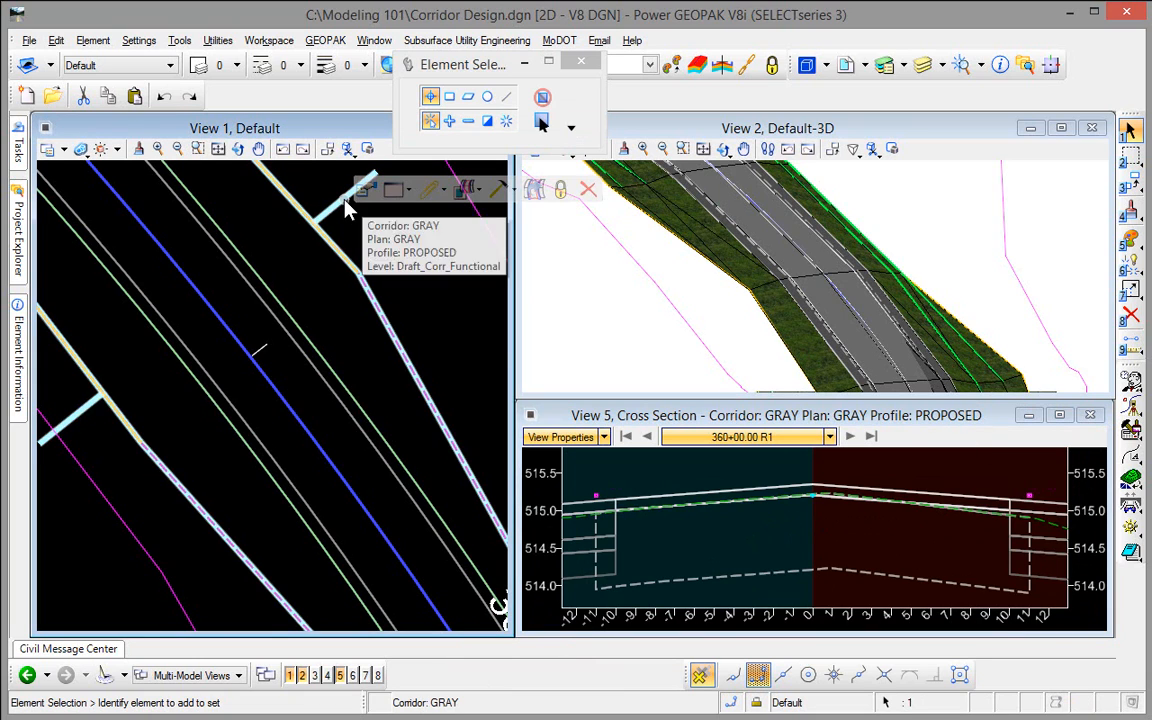
pyautogui.click(351, 208)
pyautogui.click(369, 190)
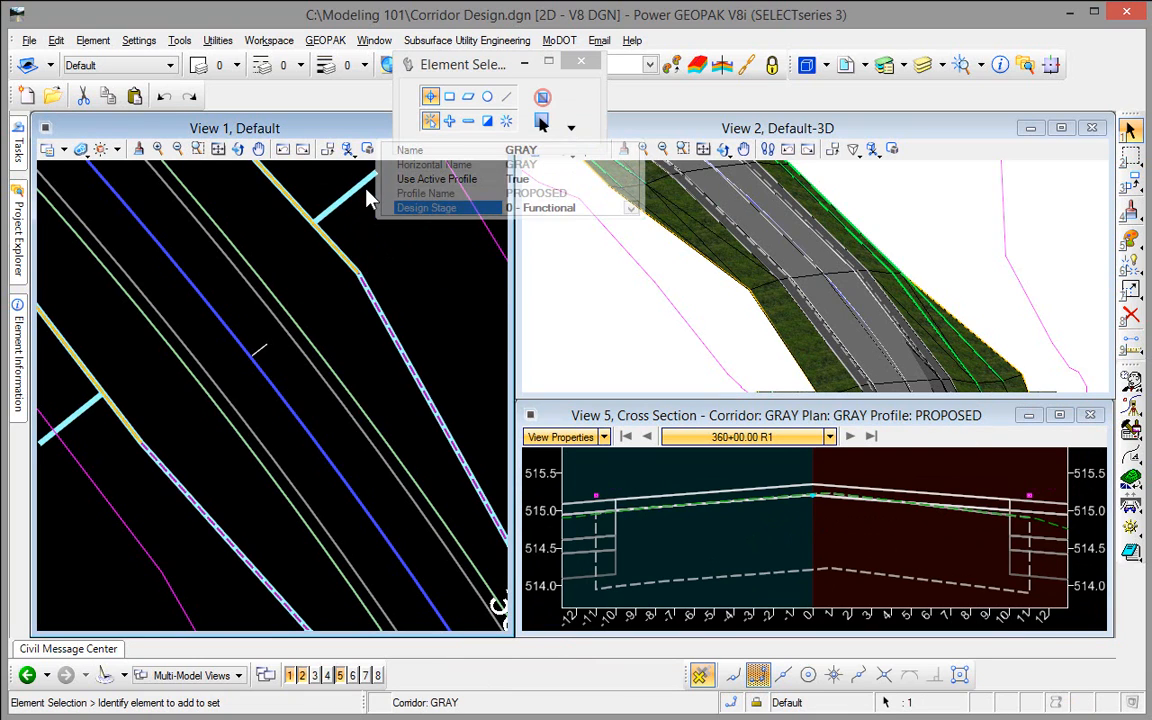
pyautogui.click(631, 209)
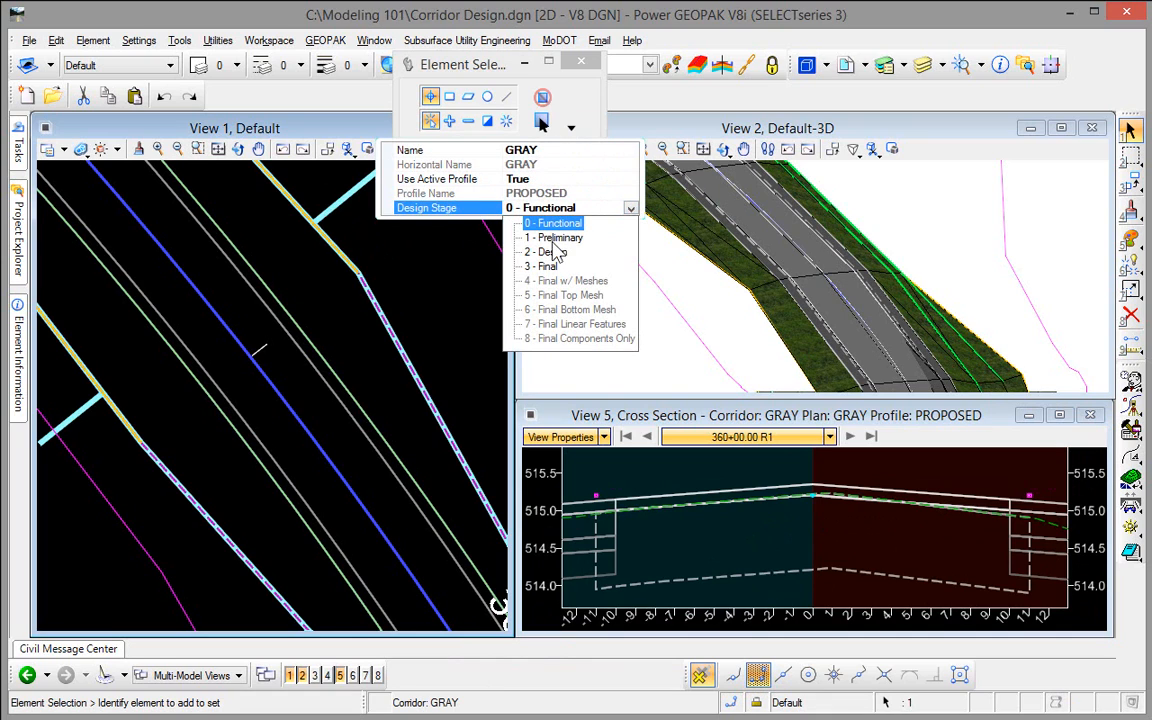
pyautogui.click(550, 252)
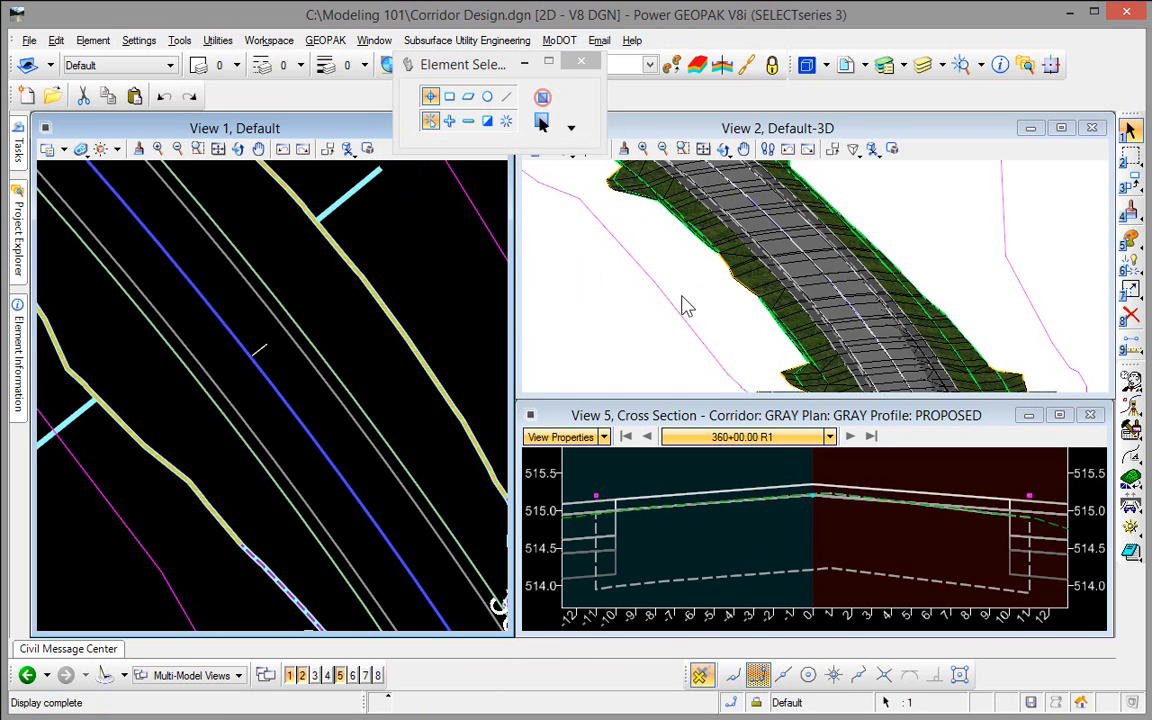
# Step: Open the GRAY corridor's component quantities and enlarge the window to show every material row
pyautogui.scroll(-2, 375, 375)
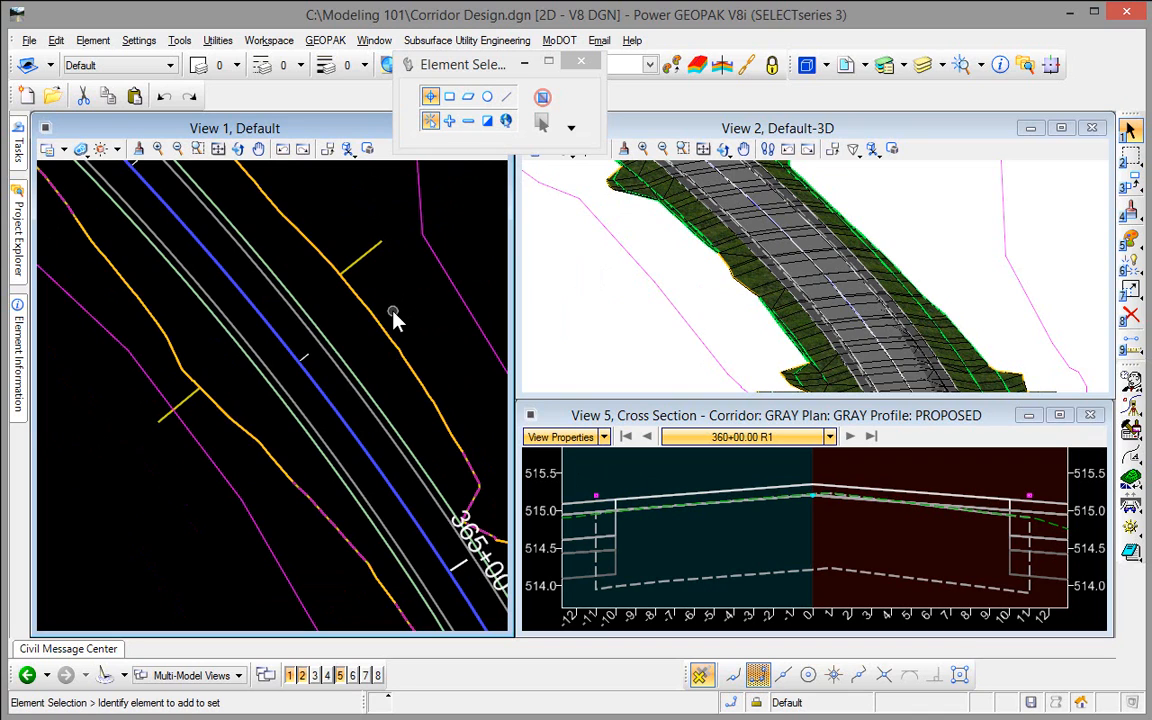
pyautogui.click(363, 266)
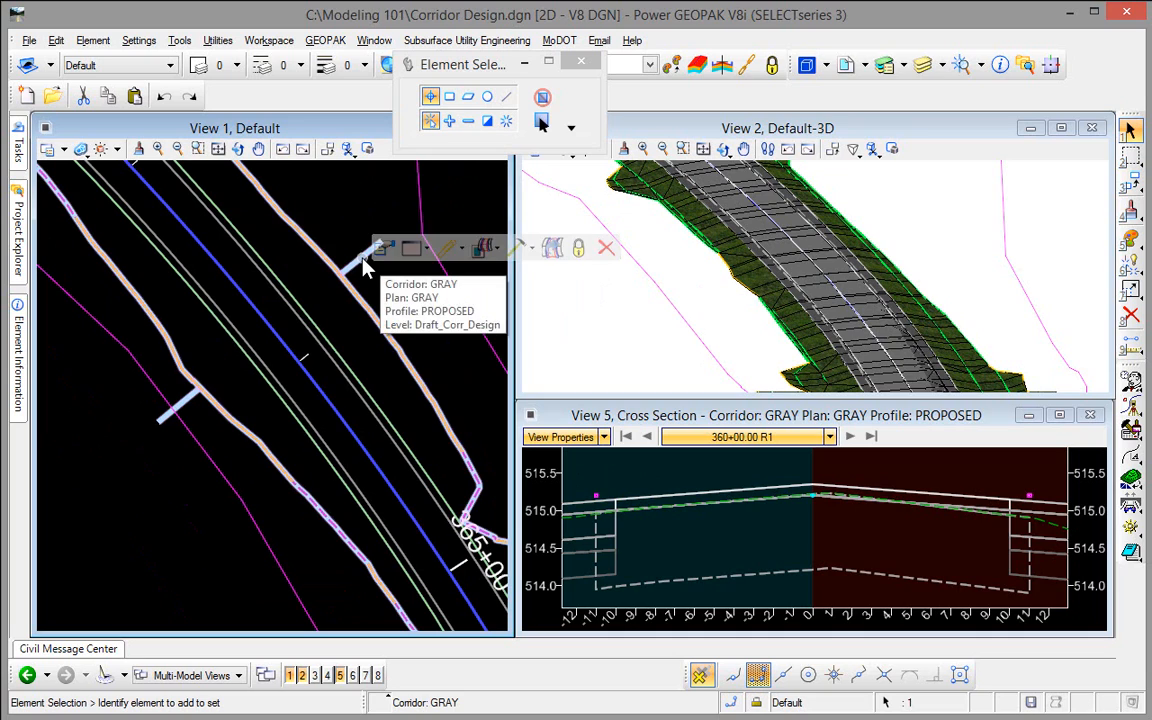
pyautogui.moveTo(363, 266)
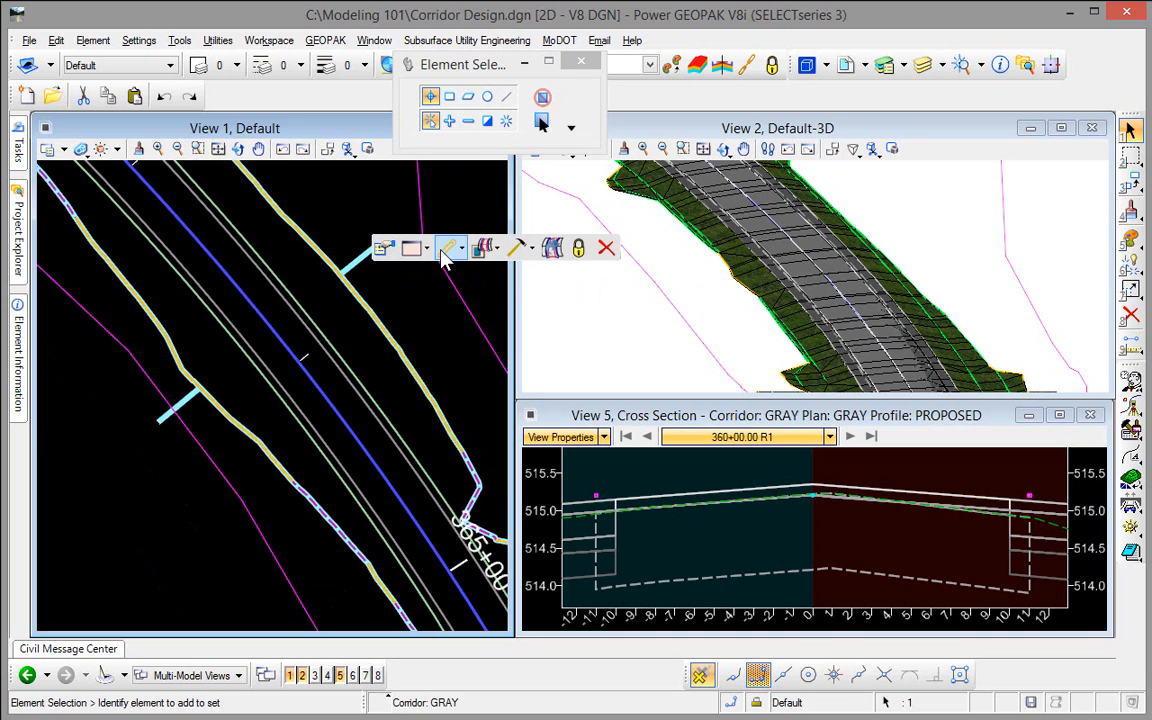
pyautogui.click(461, 249)
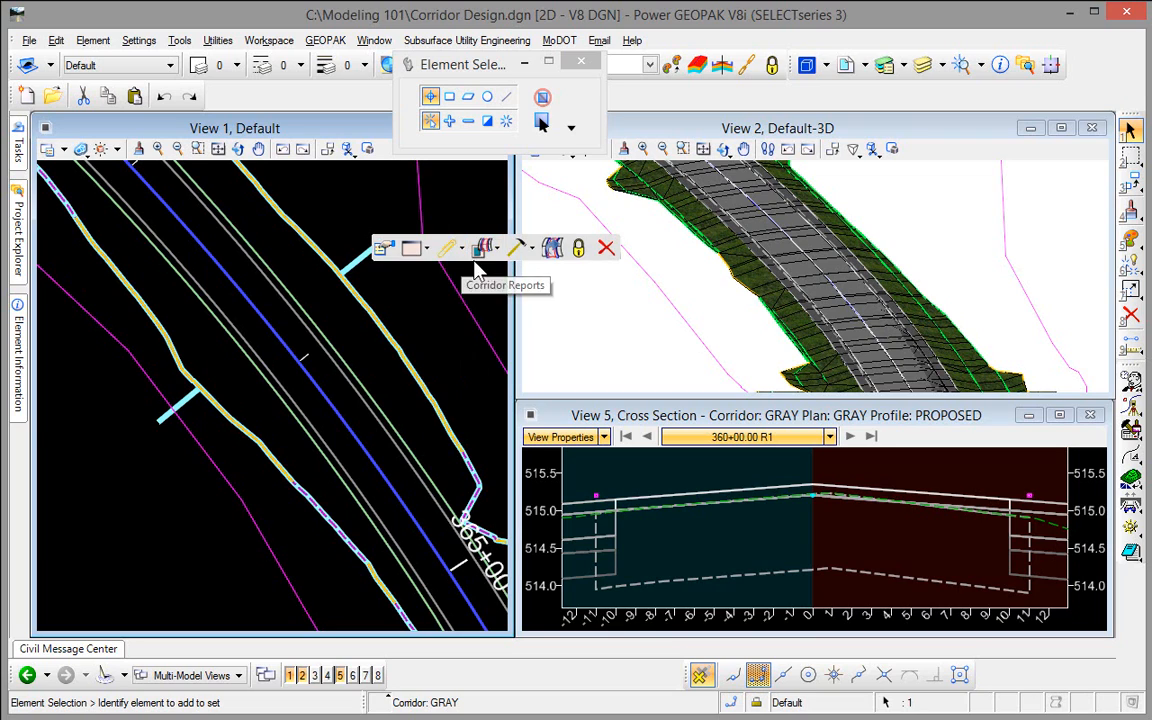
pyautogui.click(462, 250)
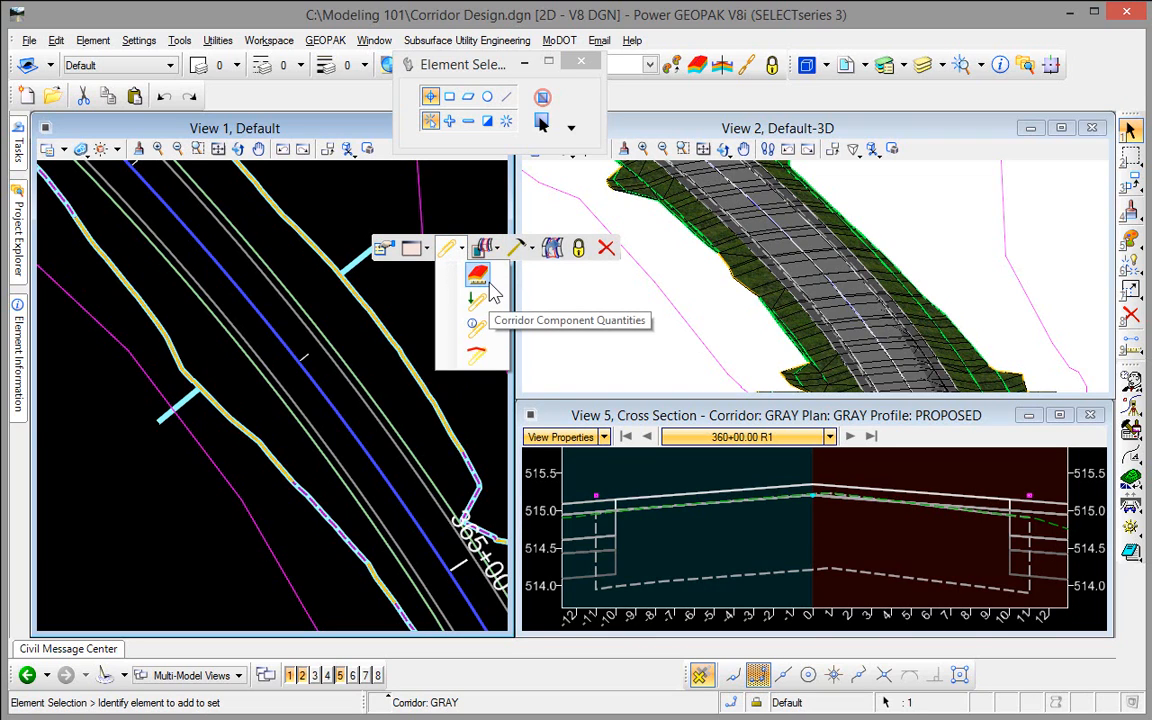
pyautogui.click(488, 282)
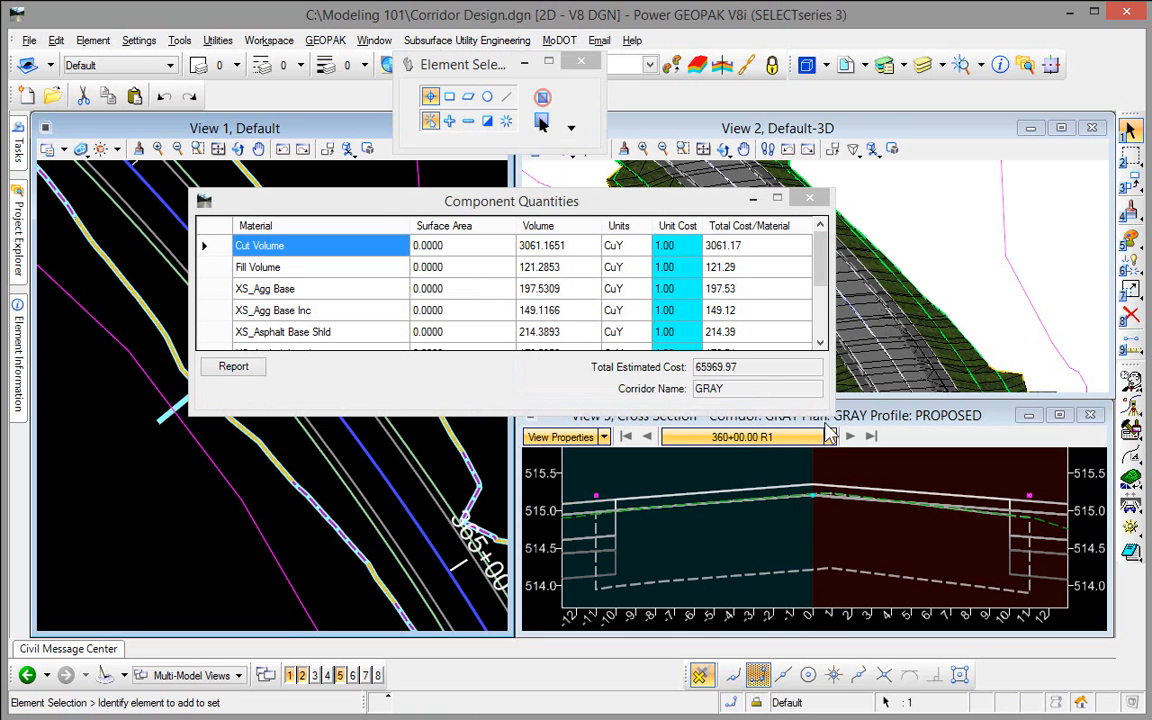
pyautogui.moveTo(833, 415); pyautogui.dragTo(945, 522)
pyautogui.moveTo(997, 568); pyautogui.dragTo(999, 566)
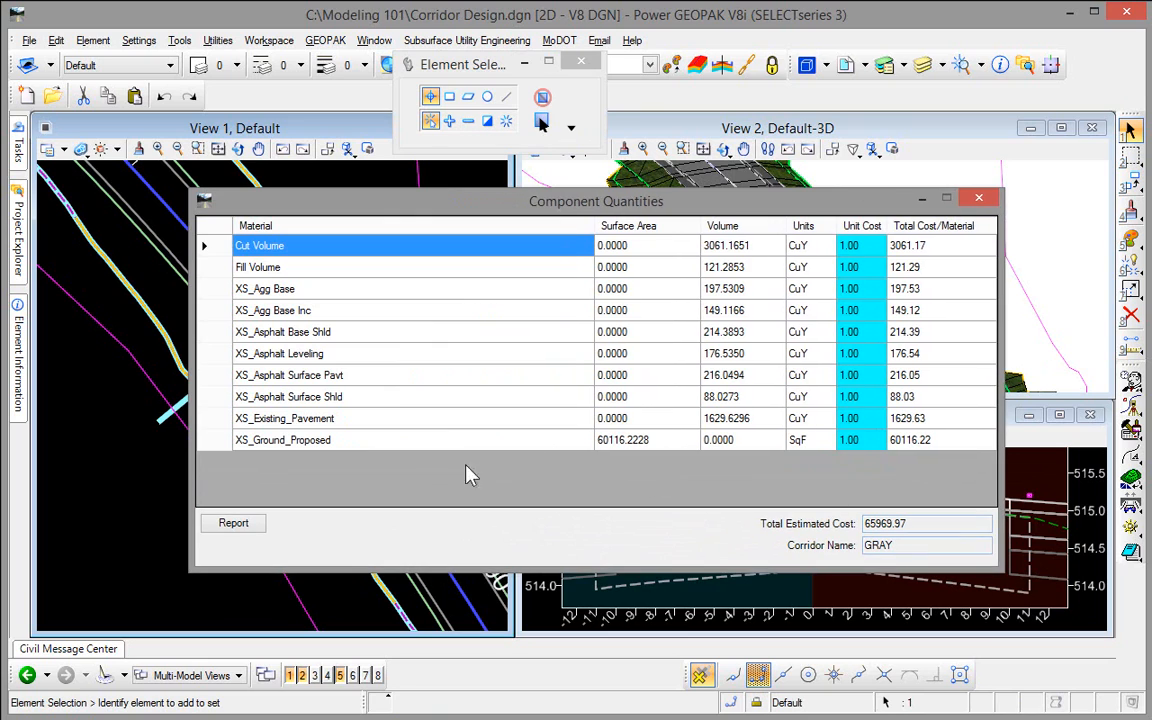